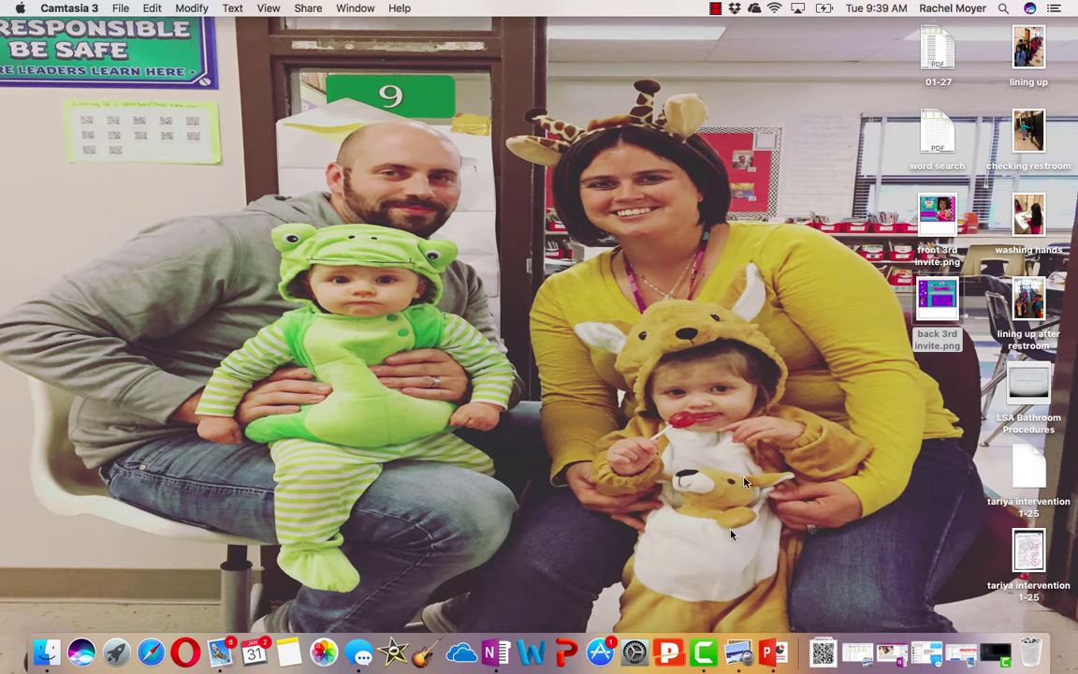
Search 'symbaloo' in Safari and open the Symbaloo EDU - Official Site result
left_click(149, 660)
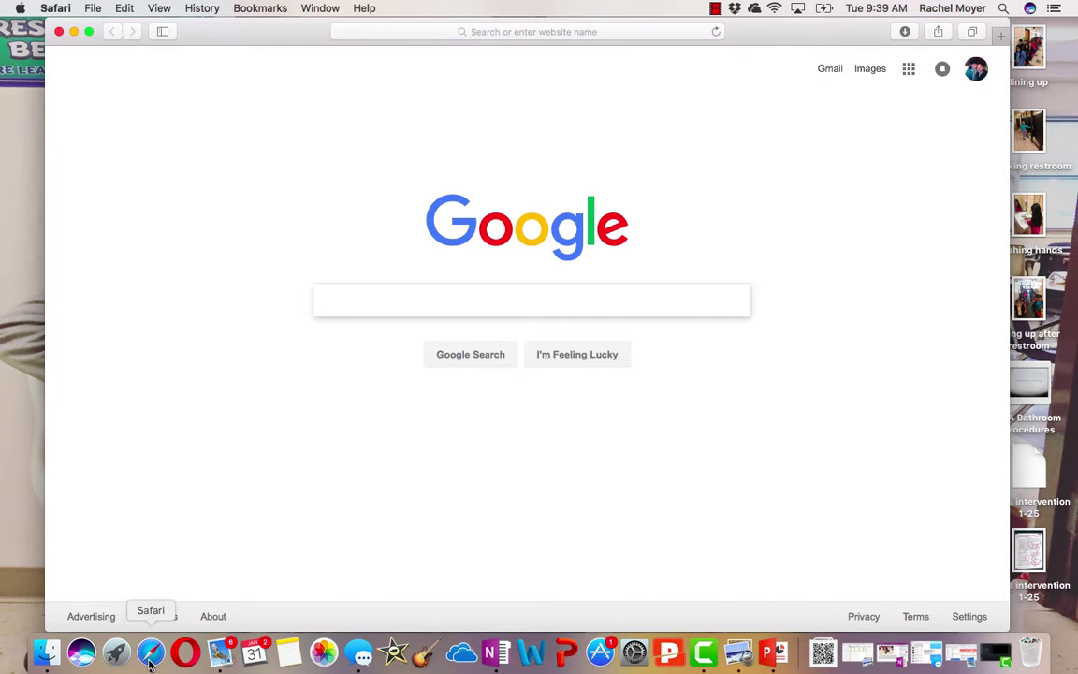
left_click(569, 33)
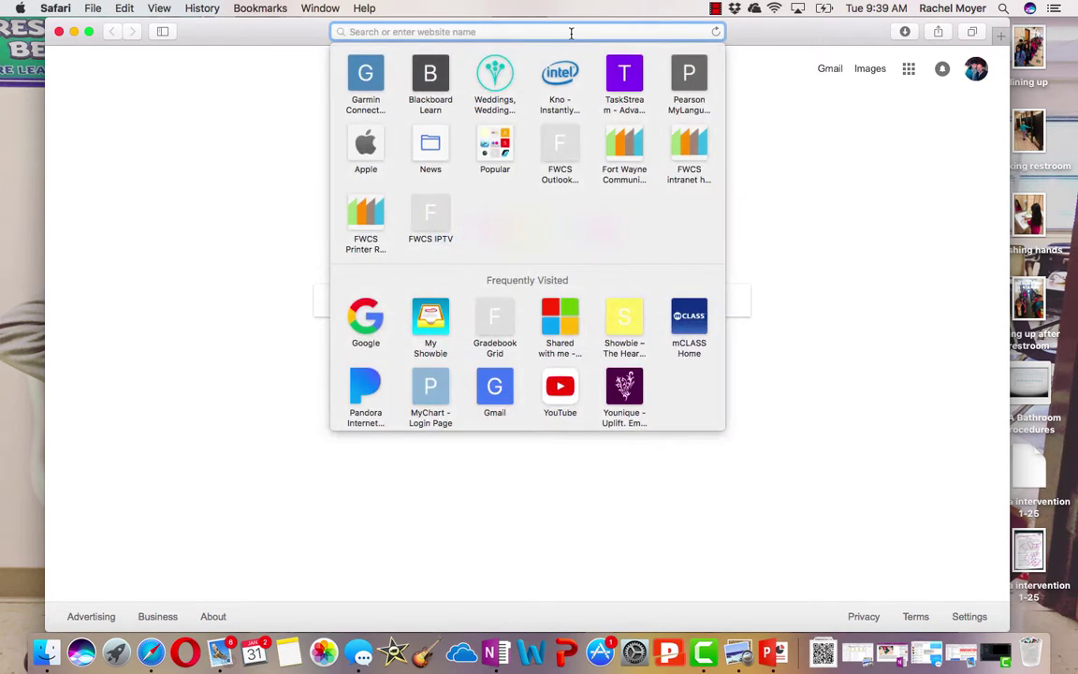
type("symbalo")
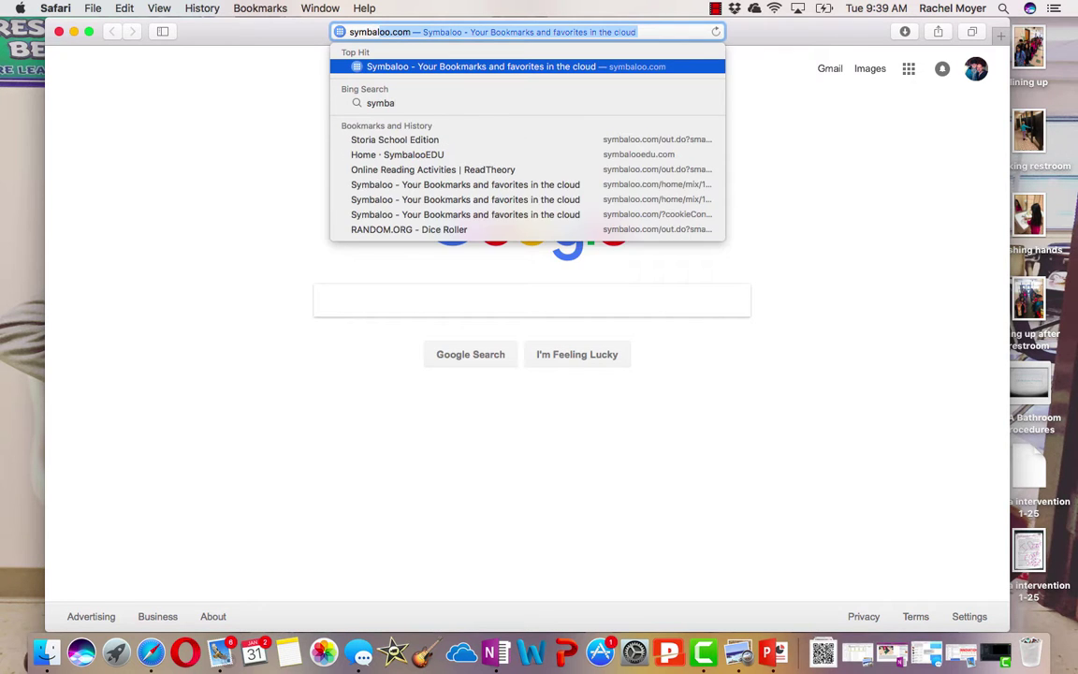
type("o")
key("Return")
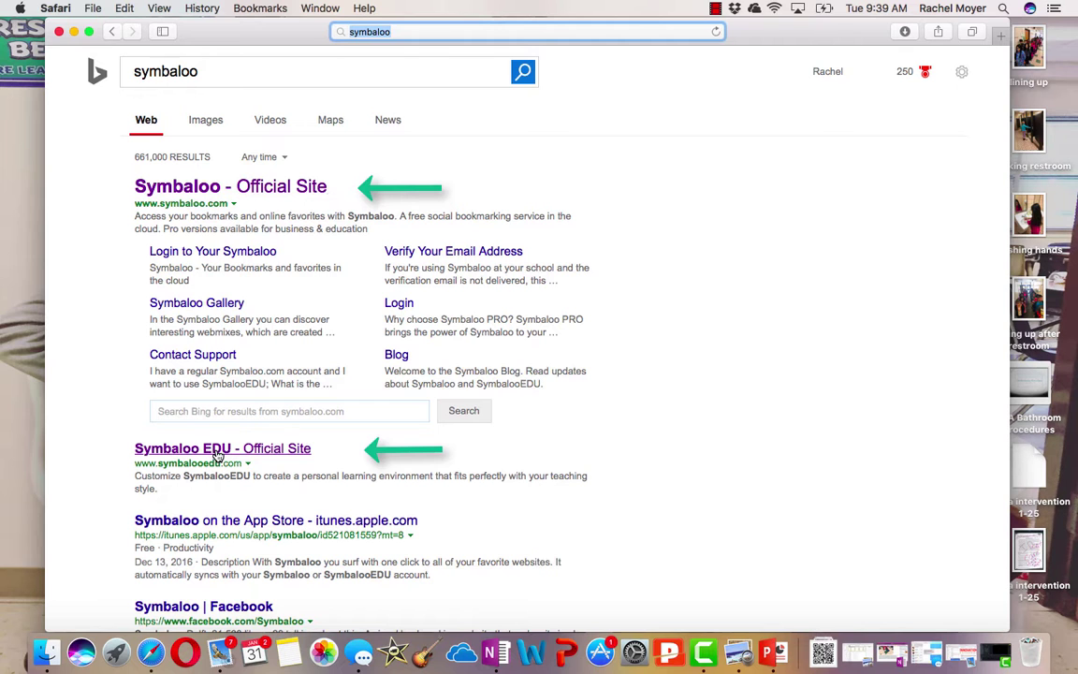
left_click(217, 451)
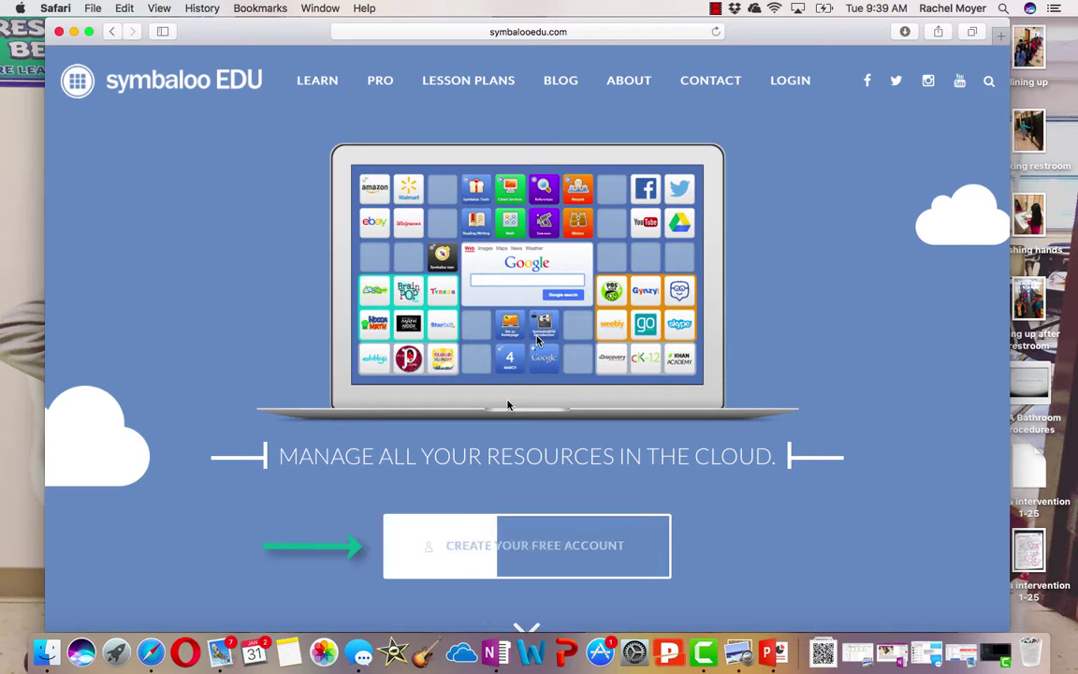
Try signing in with Clever using the district username and password, then back out of the authorization error
left_click(784, 84)
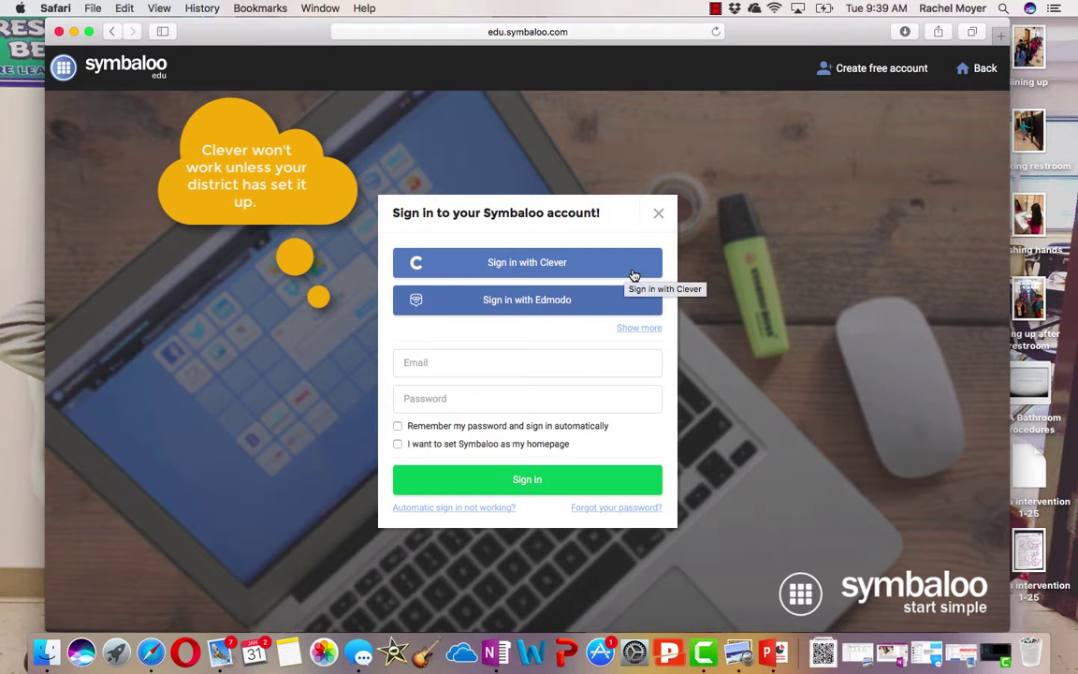
left_click(634, 273)
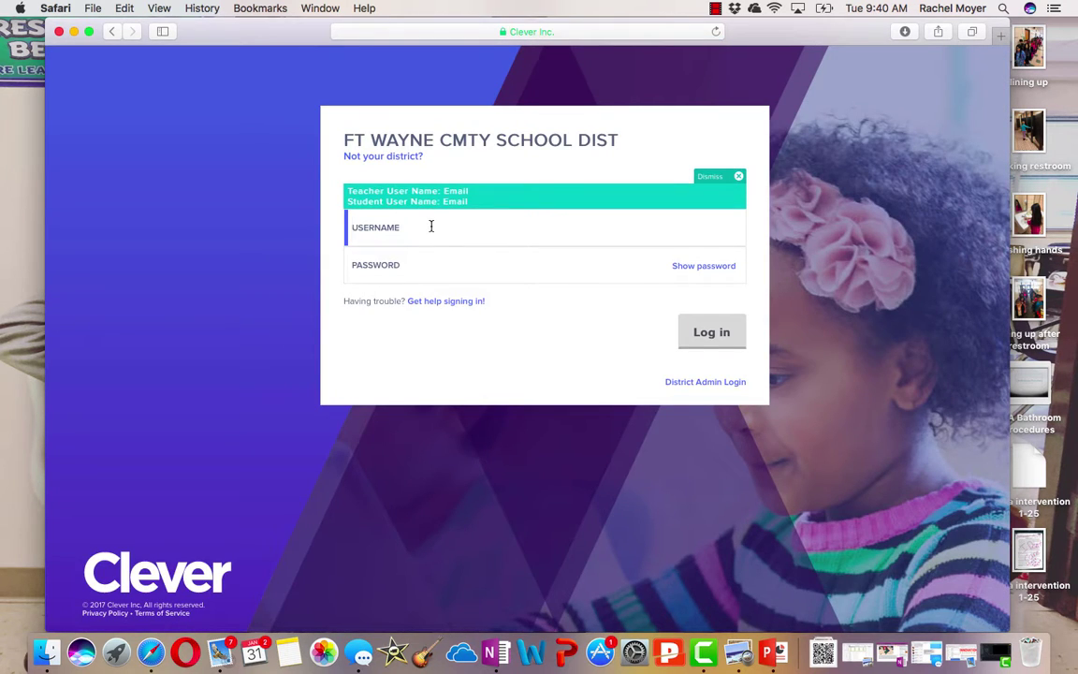
key("Return")
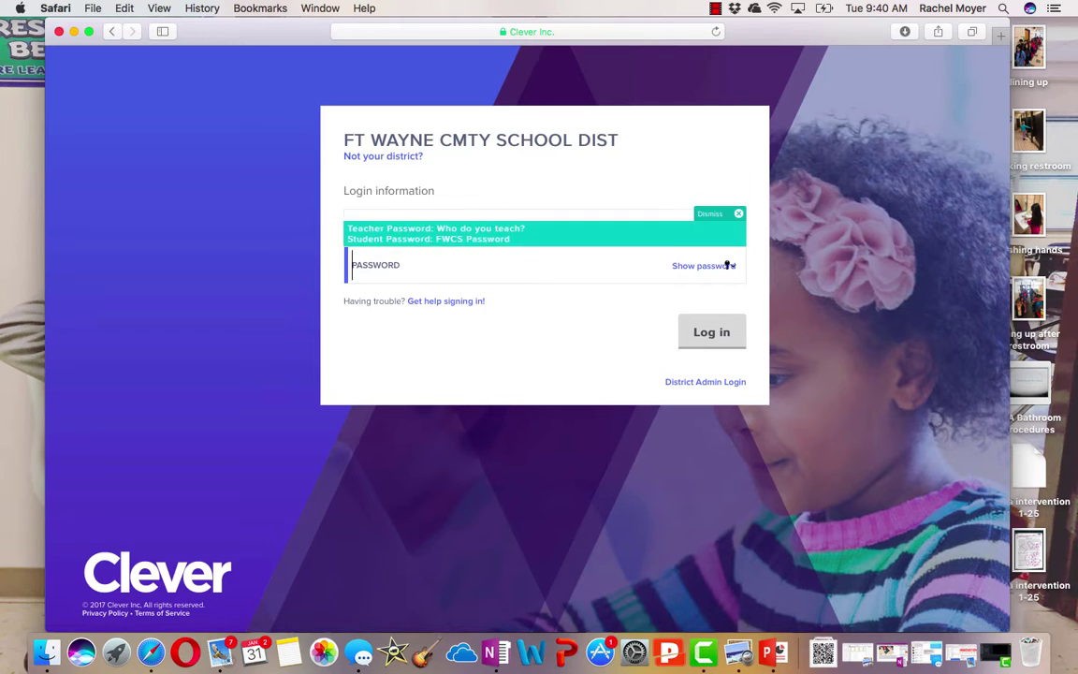
type("••••••••••")
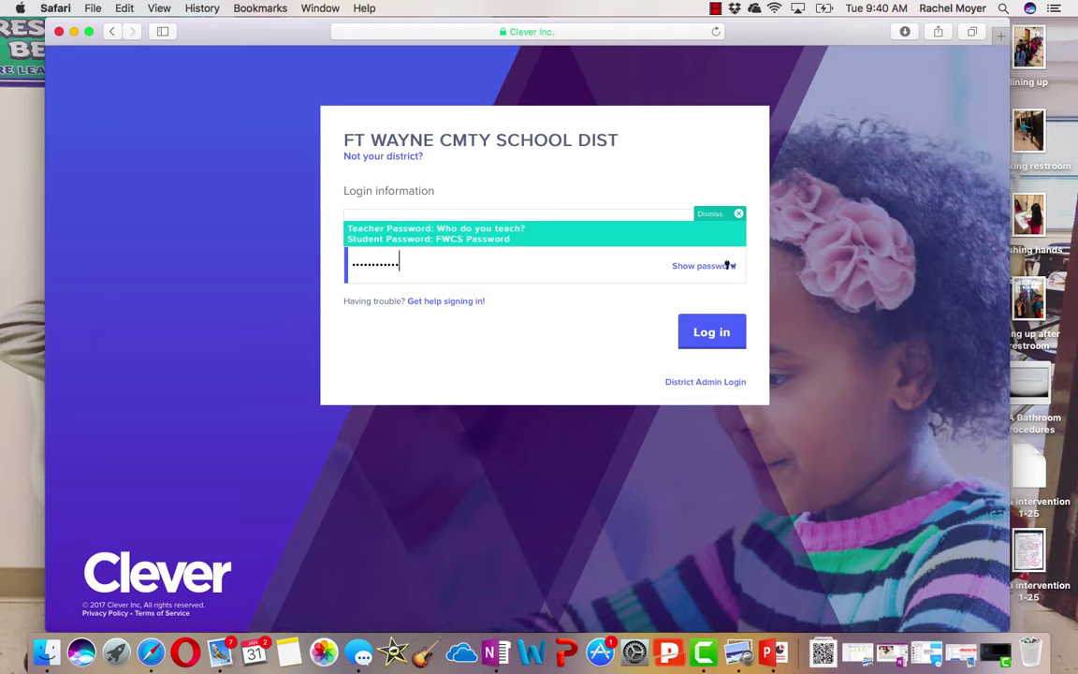
key("Return")
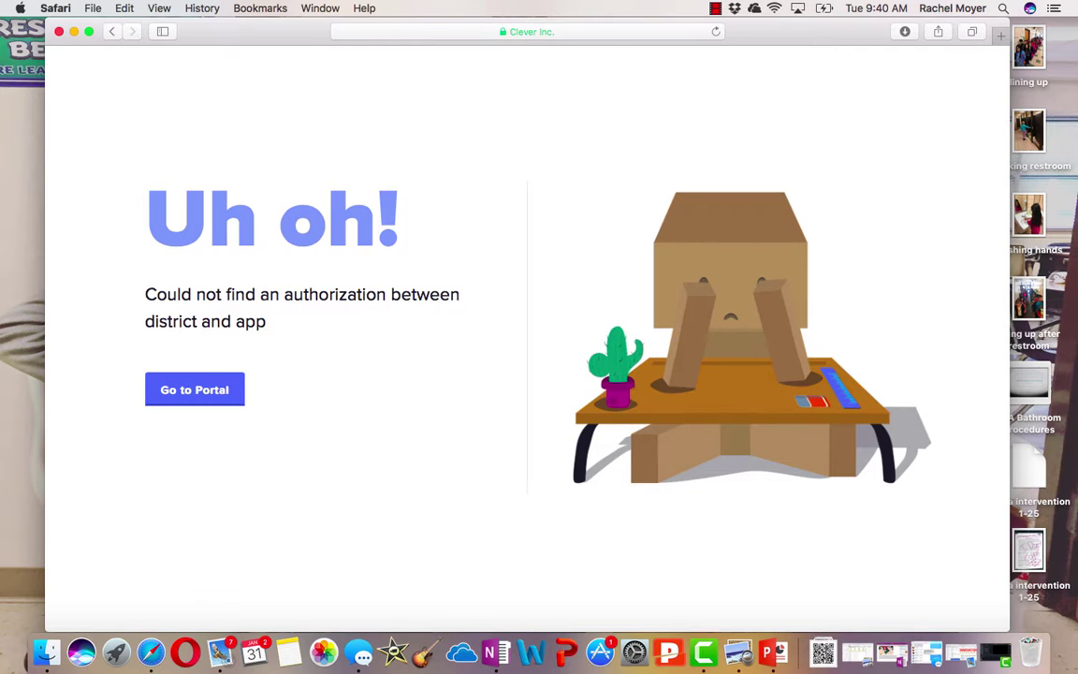
left_click(113, 32)
Return to the Symbaloo sign-in form and log in with the account e-mail and password
left_click(112, 32)
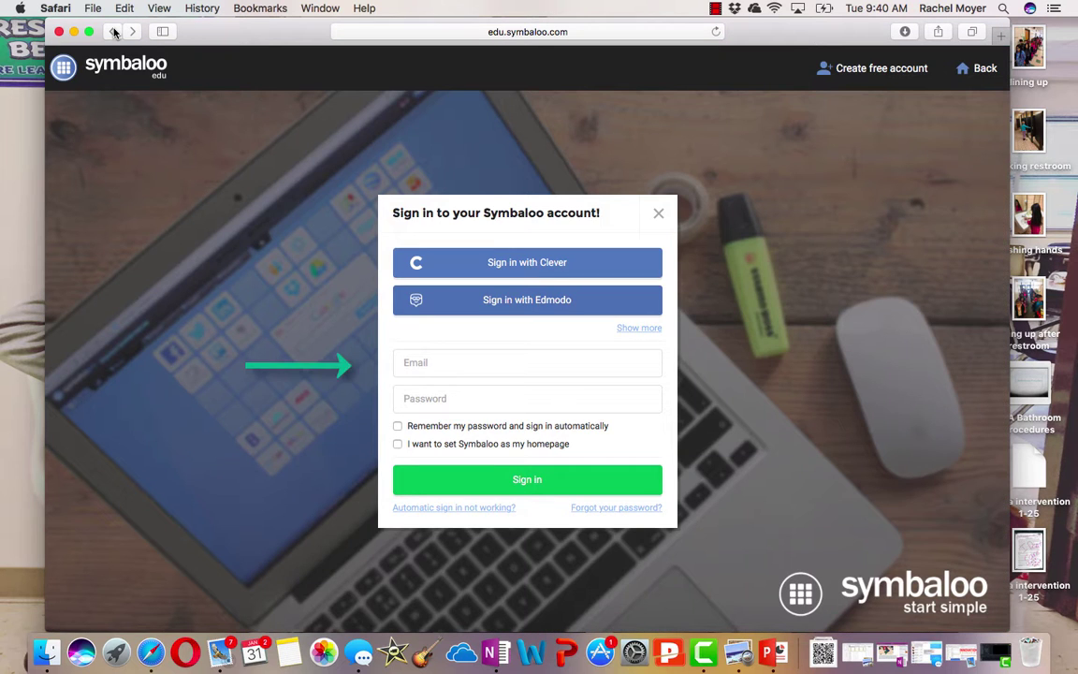
left_click(456, 358)
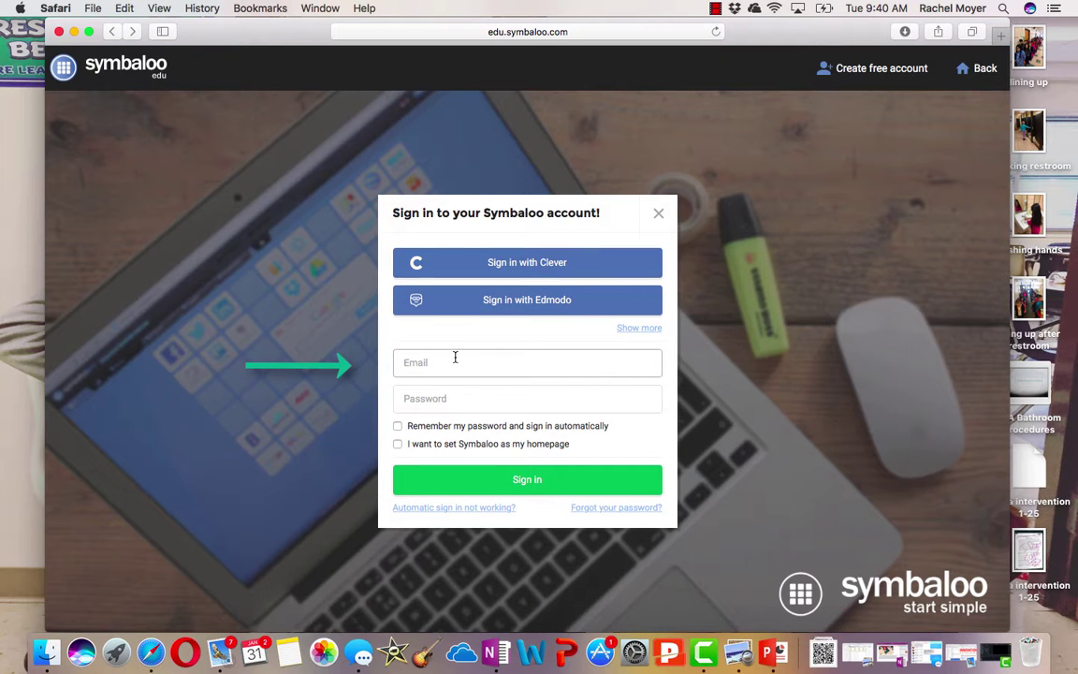
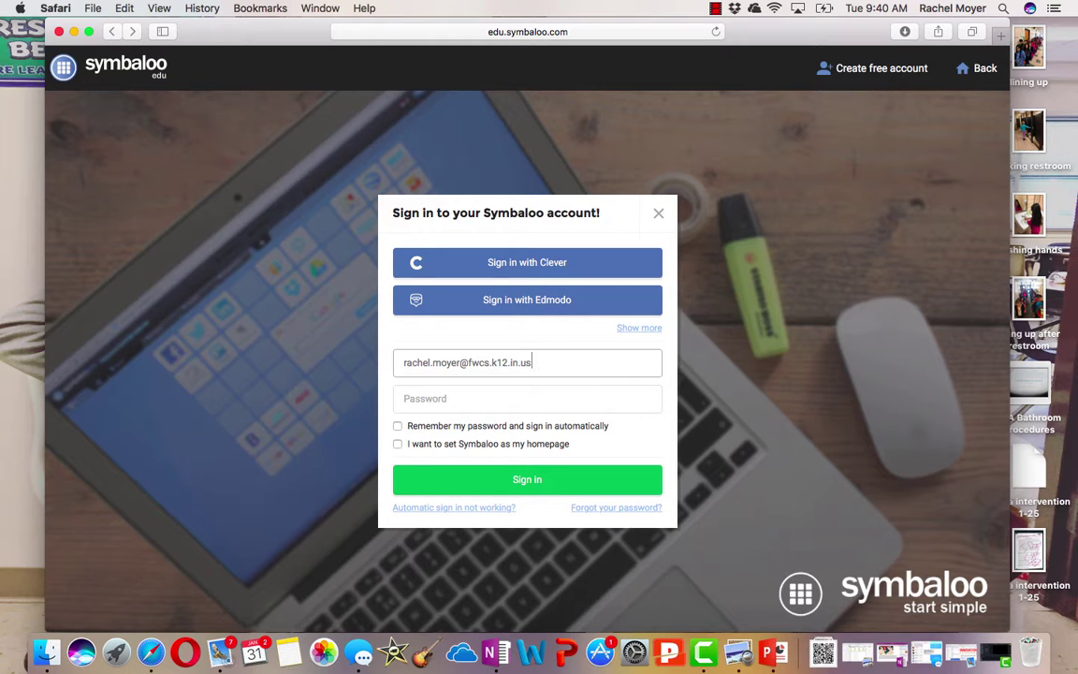
key("Tab")
type("••••••••••")
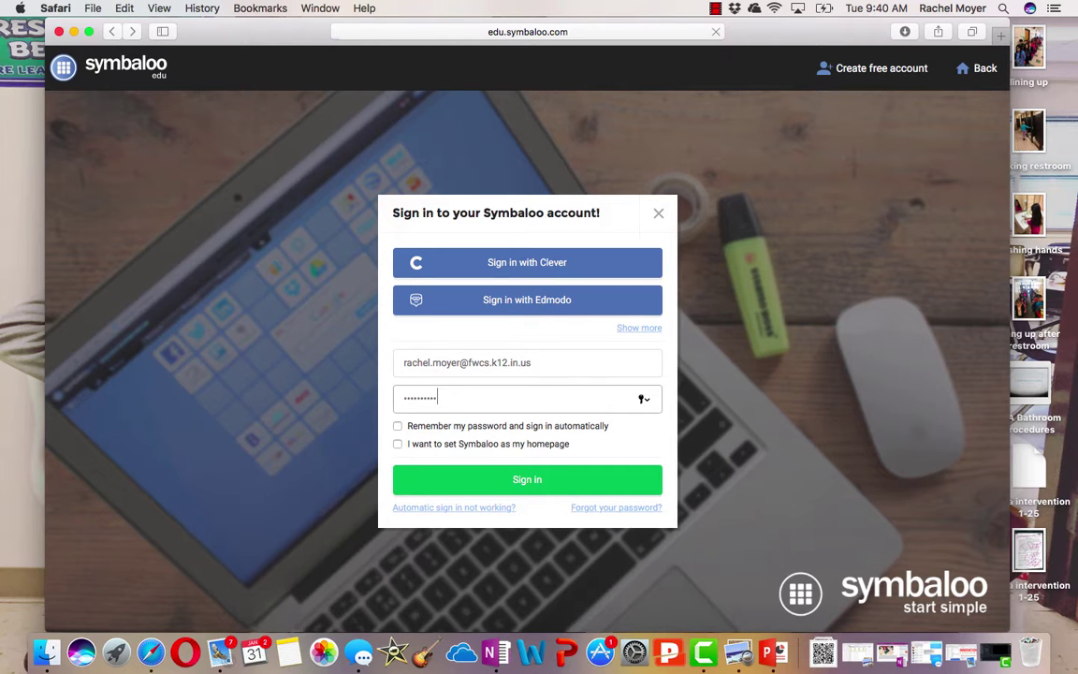
key("Return")
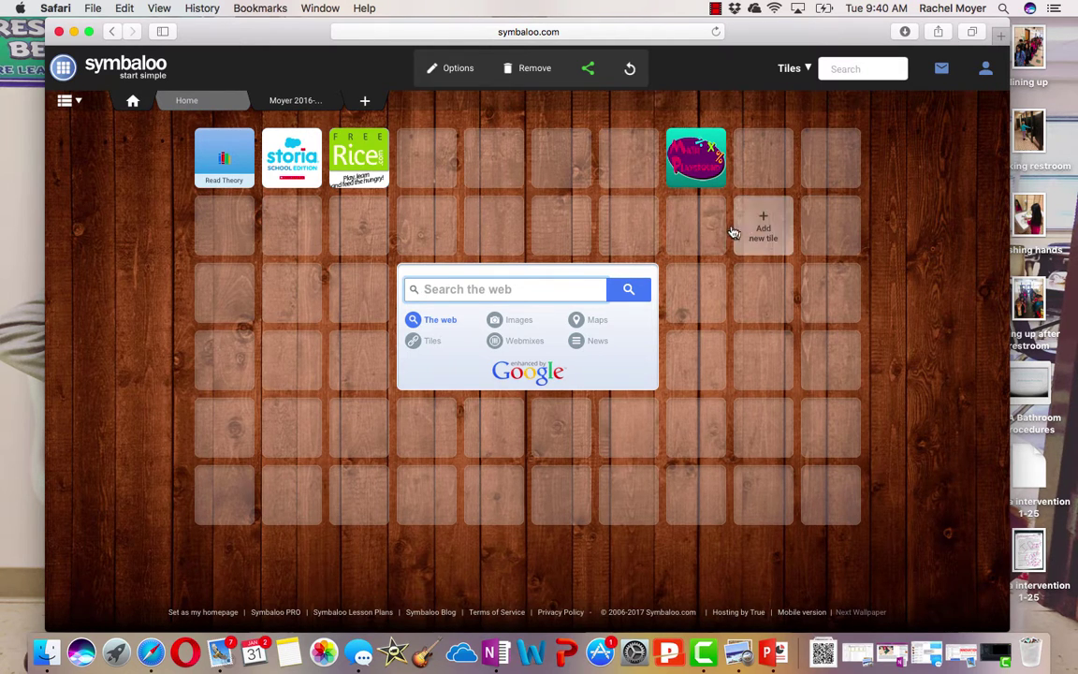
left_click(207, 104)
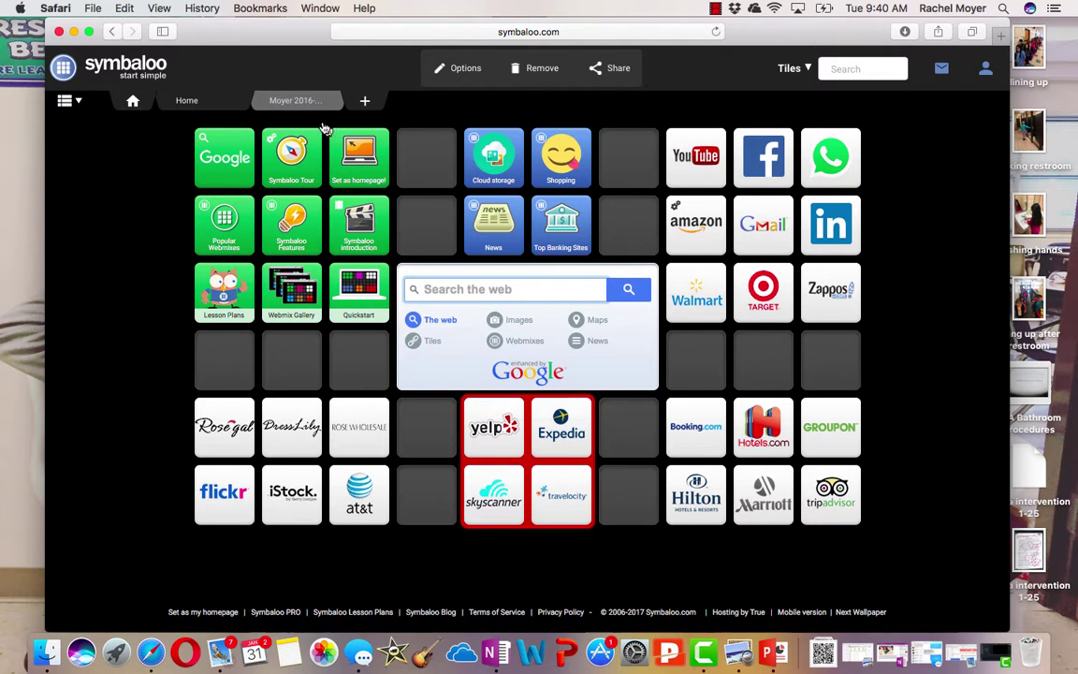
left_click(283, 100)
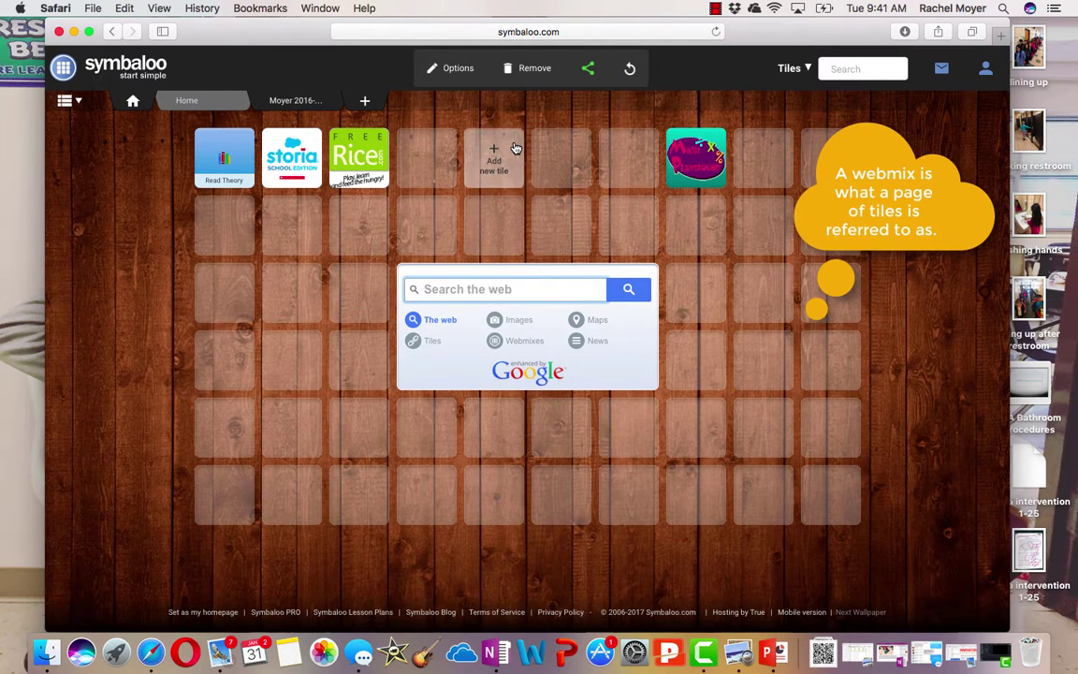
left_click(366, 102)
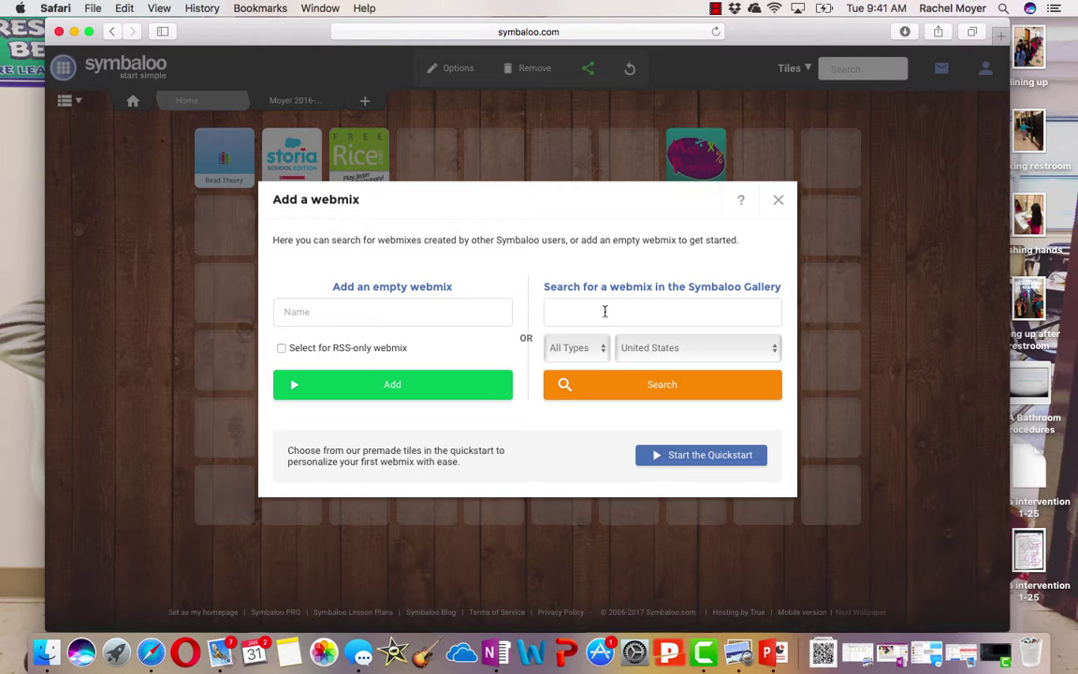
left_click(441, 315)
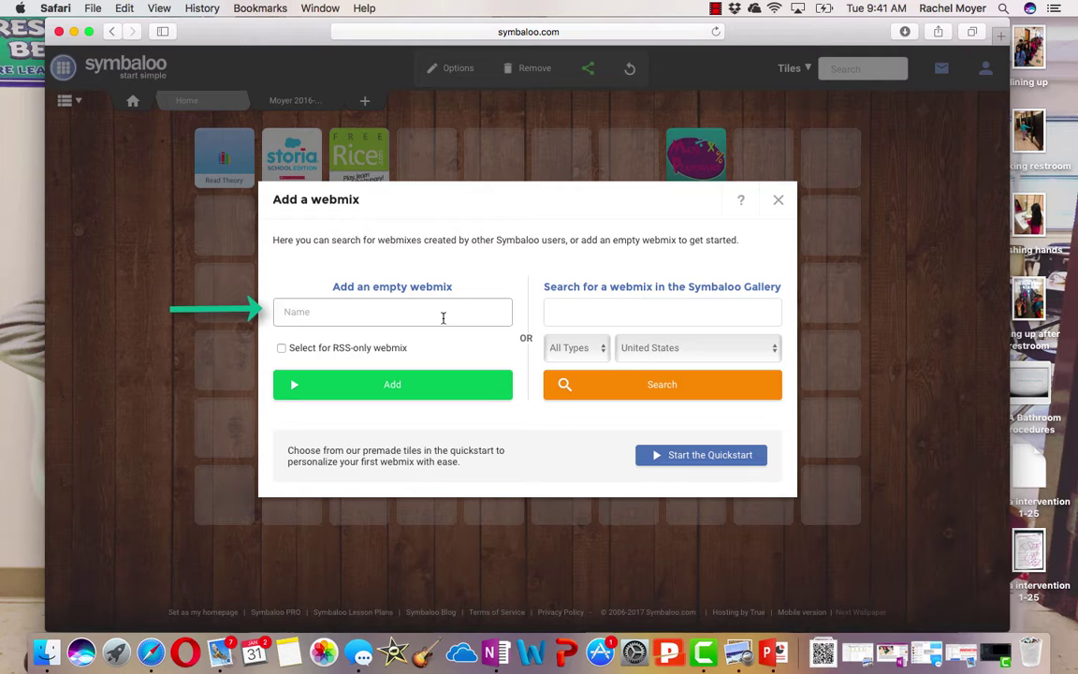
left_click(421, 391)
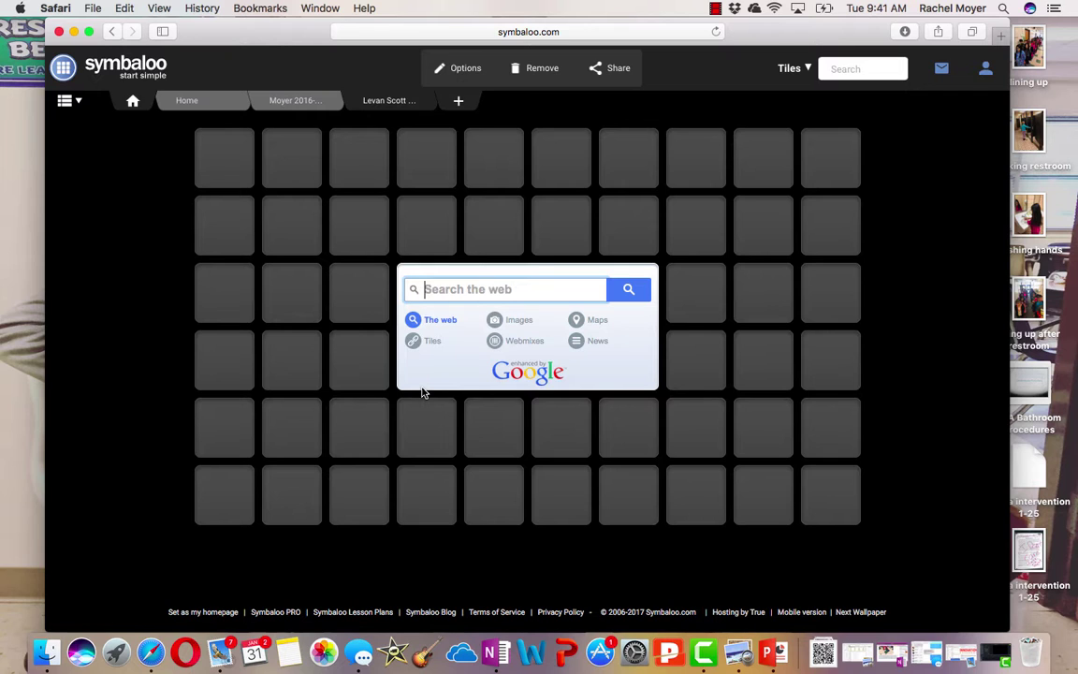
left_click(459, 75)
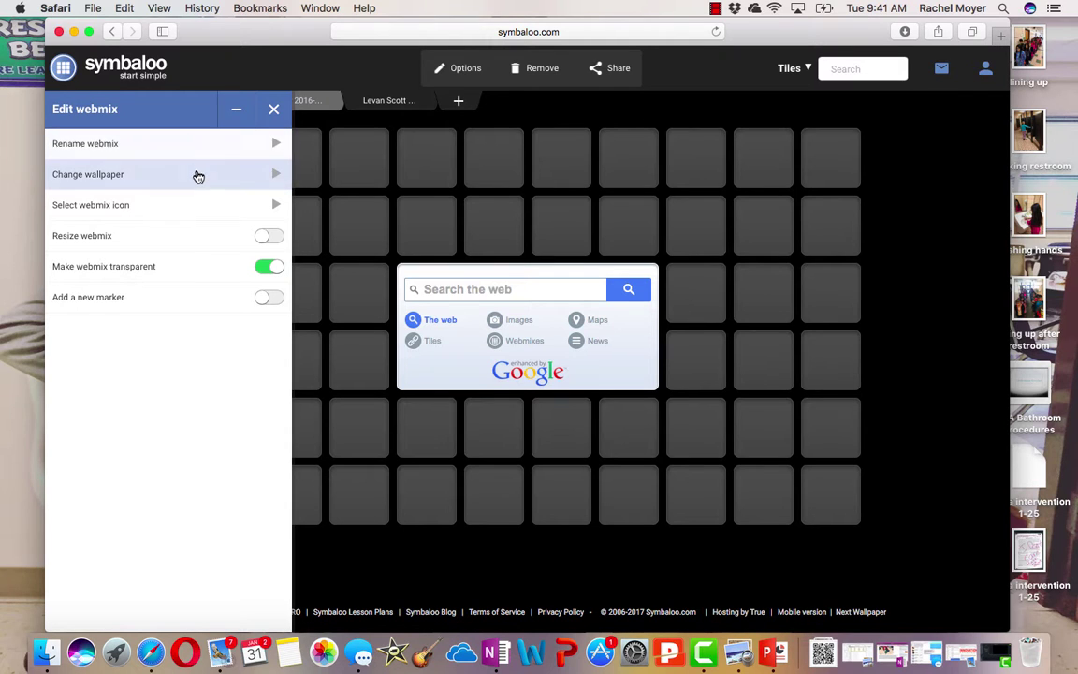
left_click(197, 206)
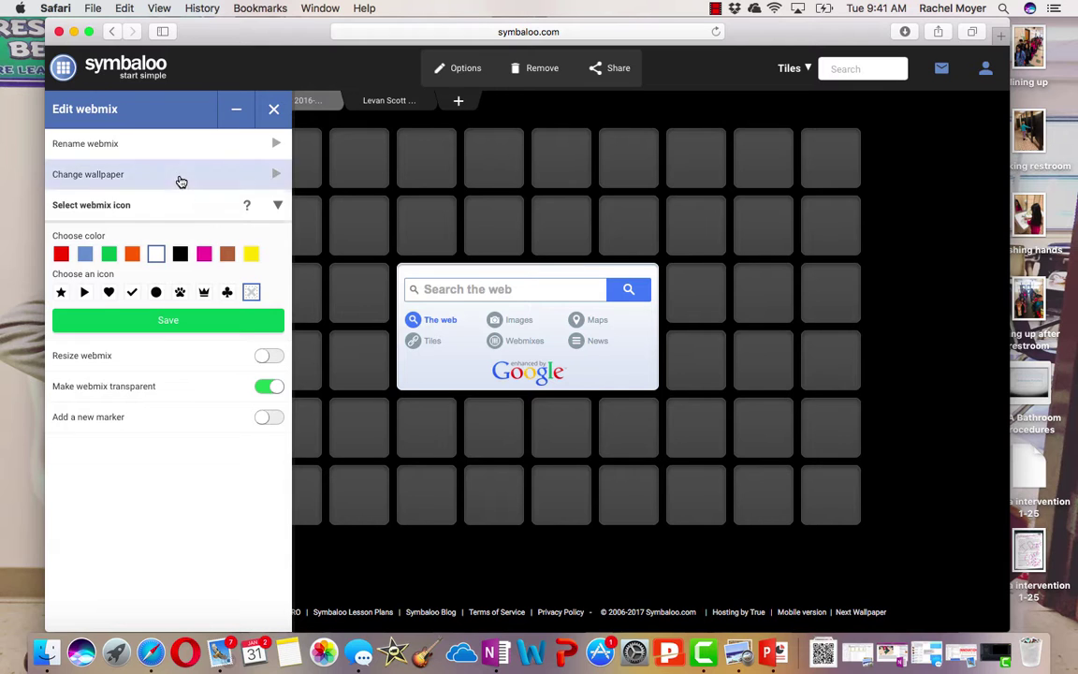
left_click(180, 179)
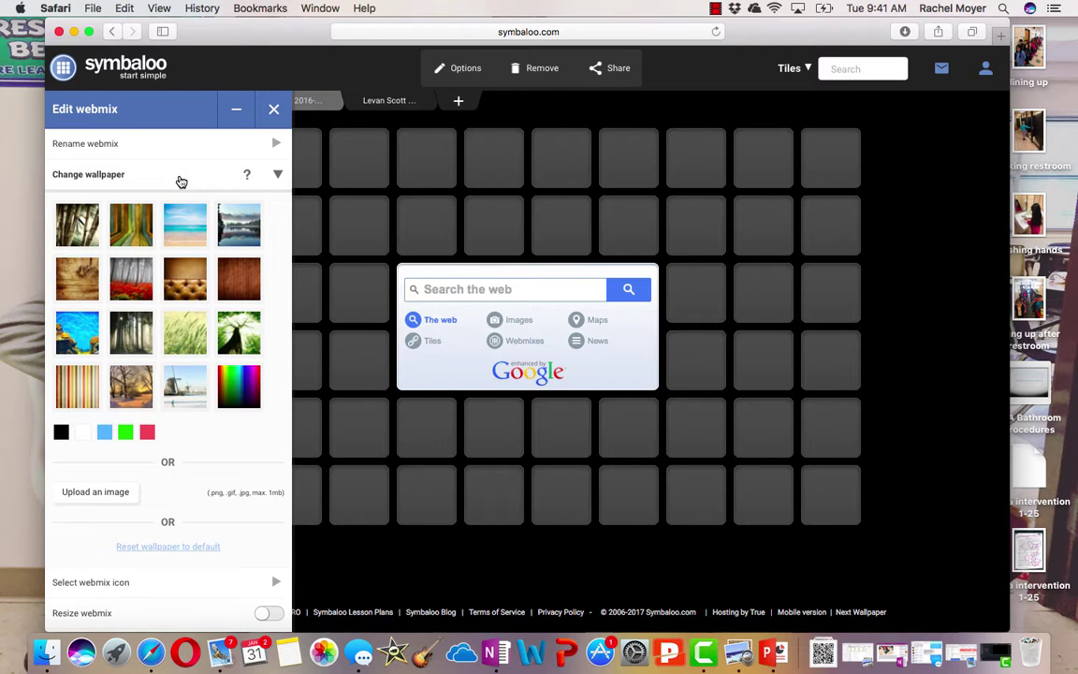
left_click(186, 227)
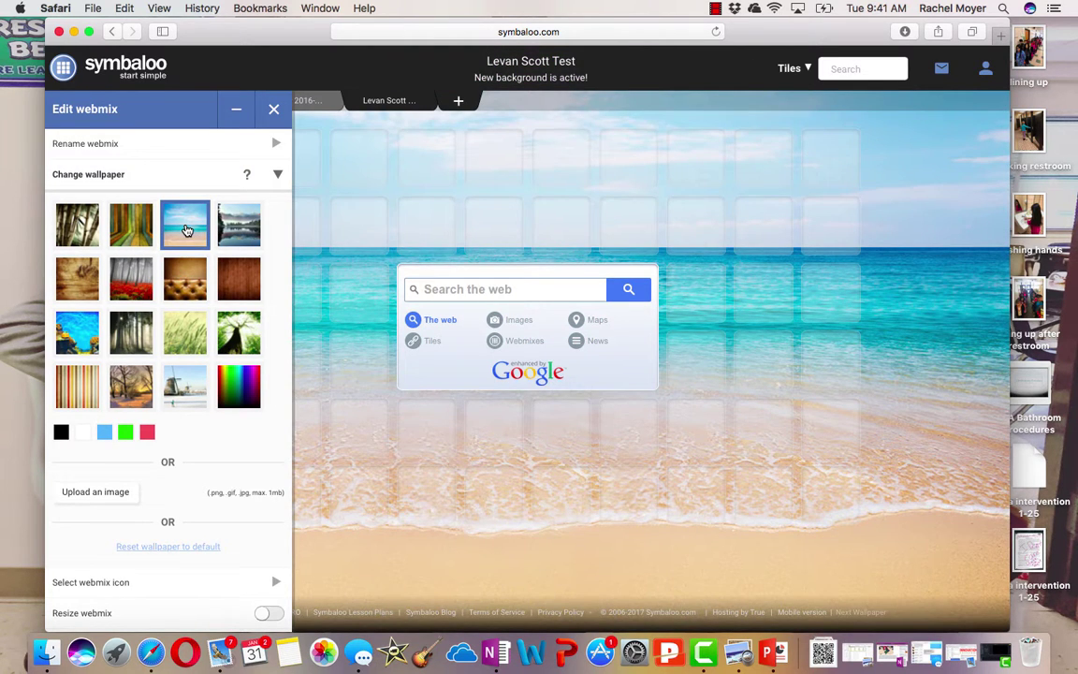
left_click(125, 432)
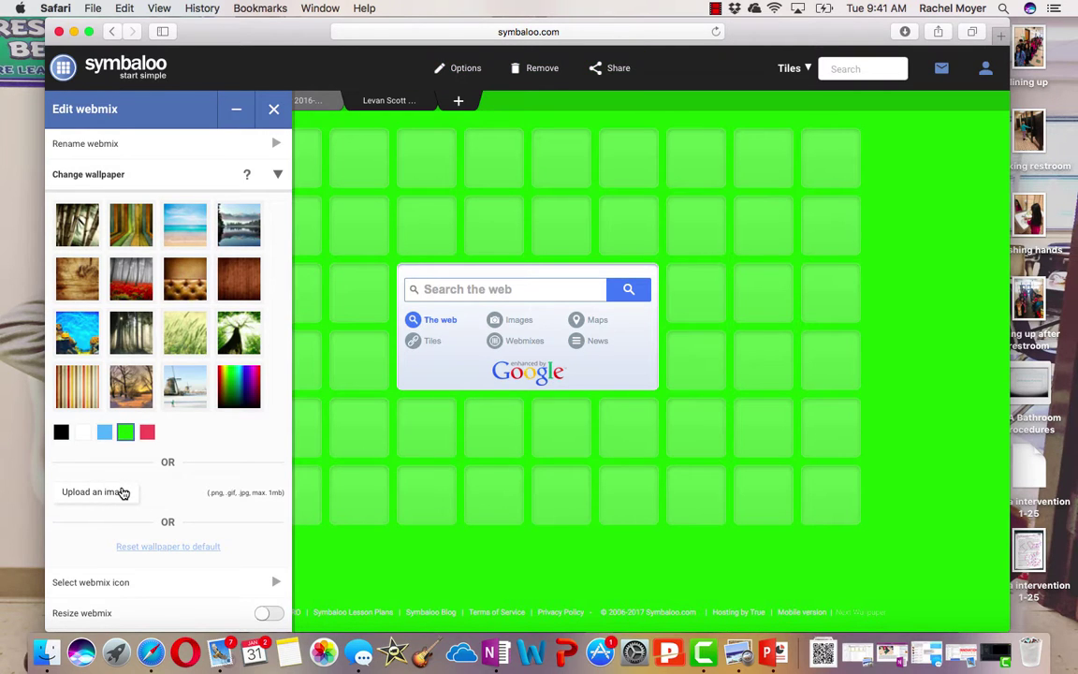
scroll(123, 493, "down", 2)
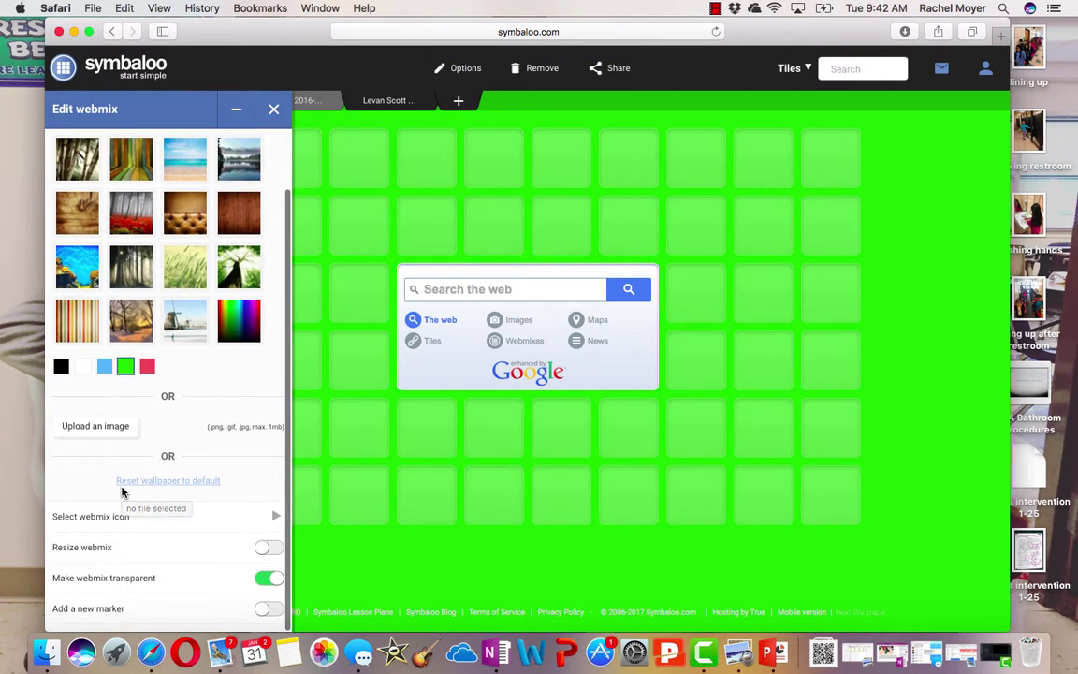
scroll(89, 491, "up", 2)
left_click(274, 110)
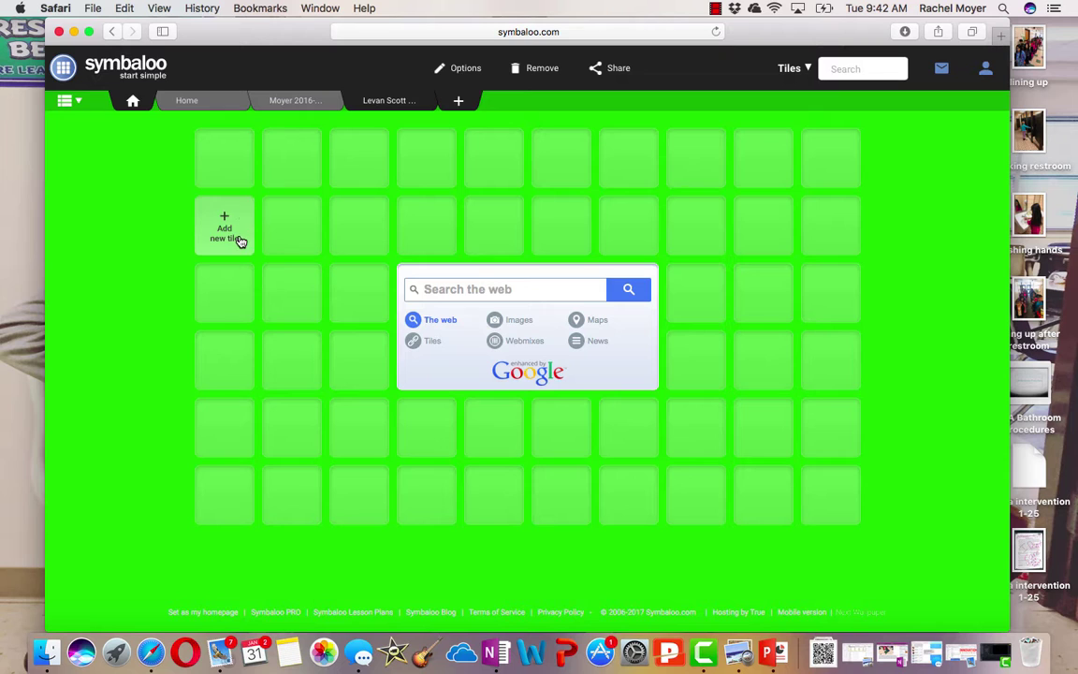
Browse the ready-made News & Media tiles, then close the category browser without adding any
left_click(224, 155)
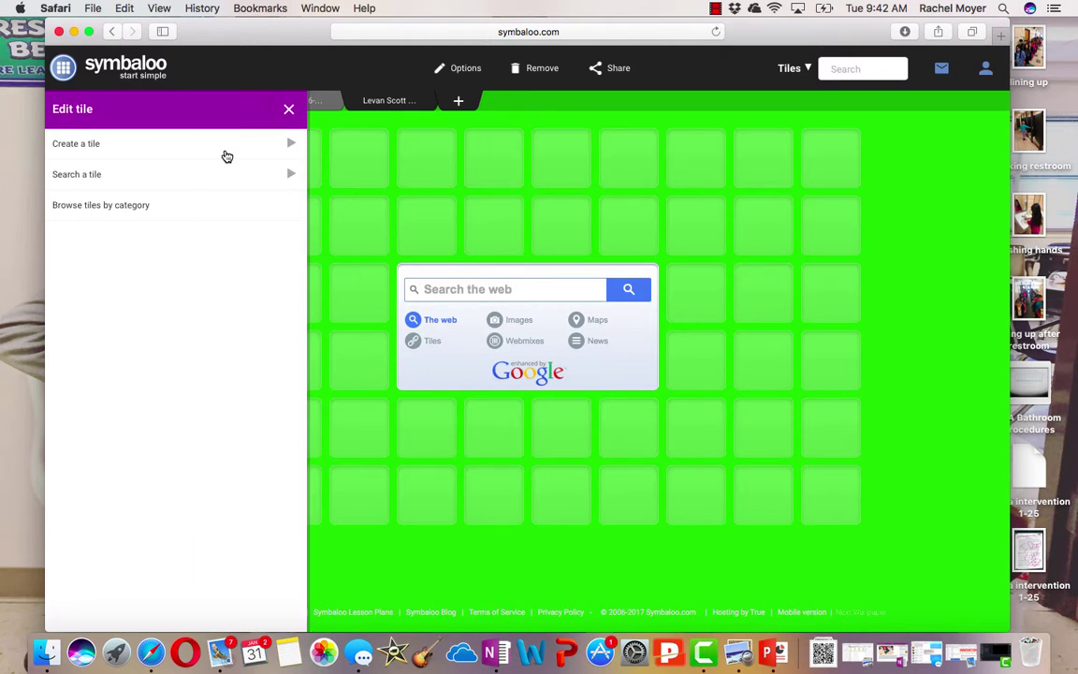
left_click(126, 180)
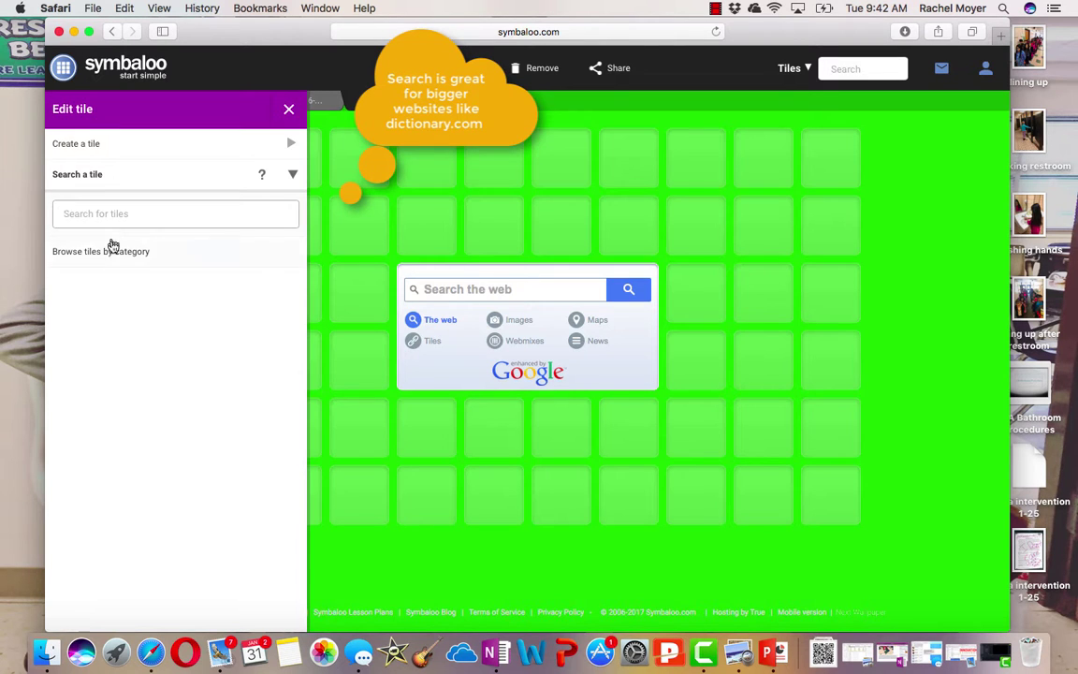
left_click(112, 251)
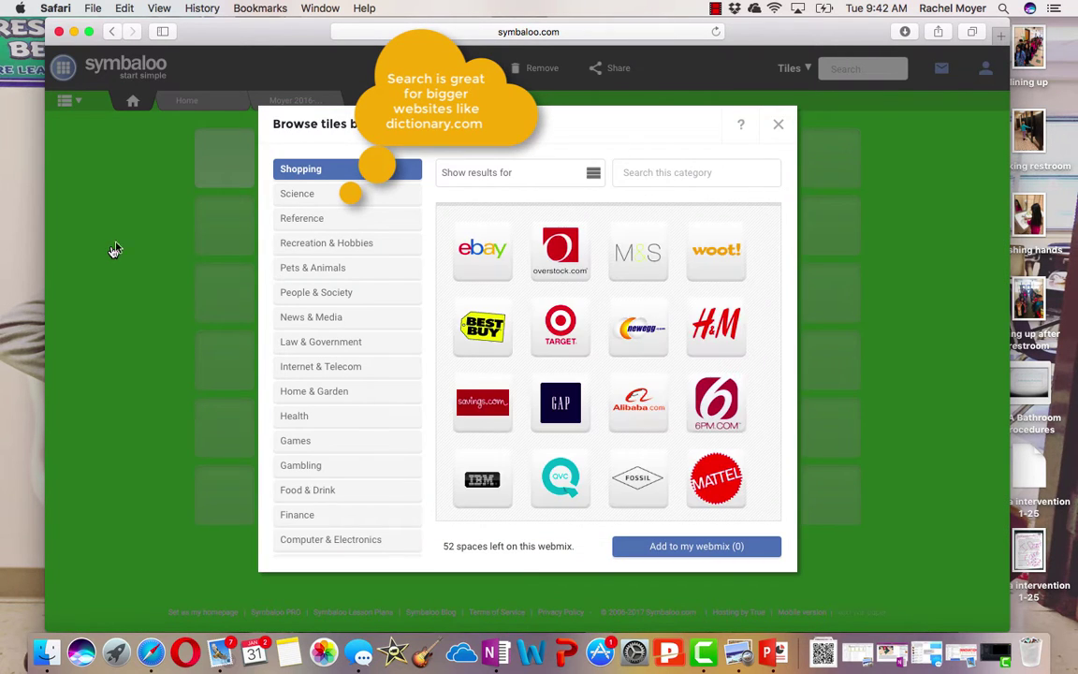
left_click(336, 320)
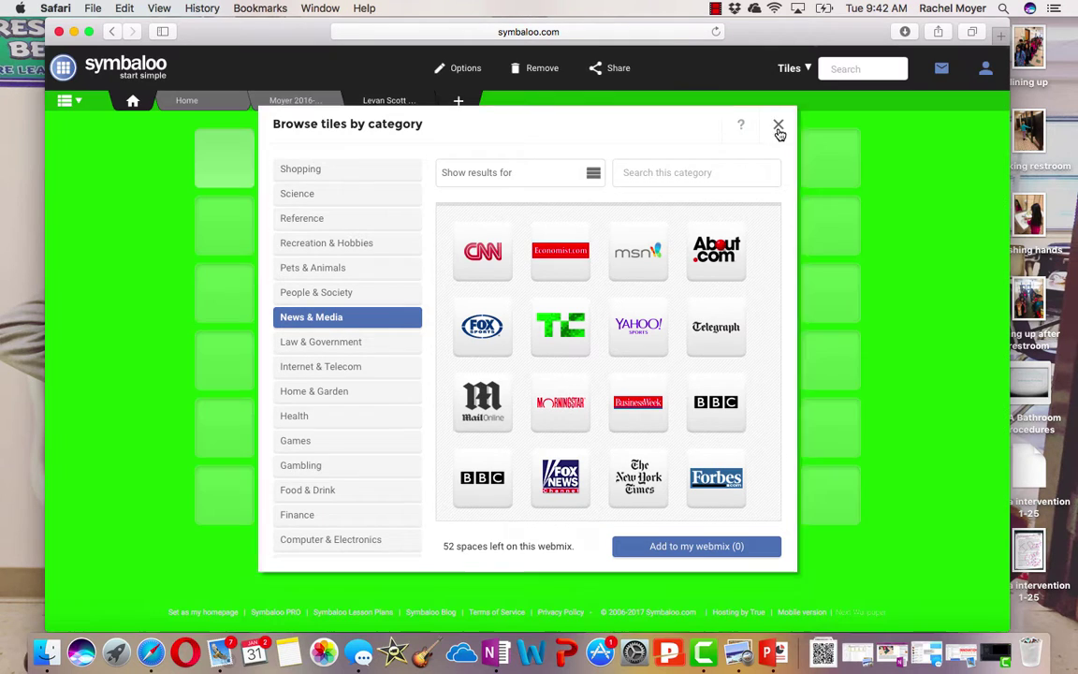
left_click(777, 124)
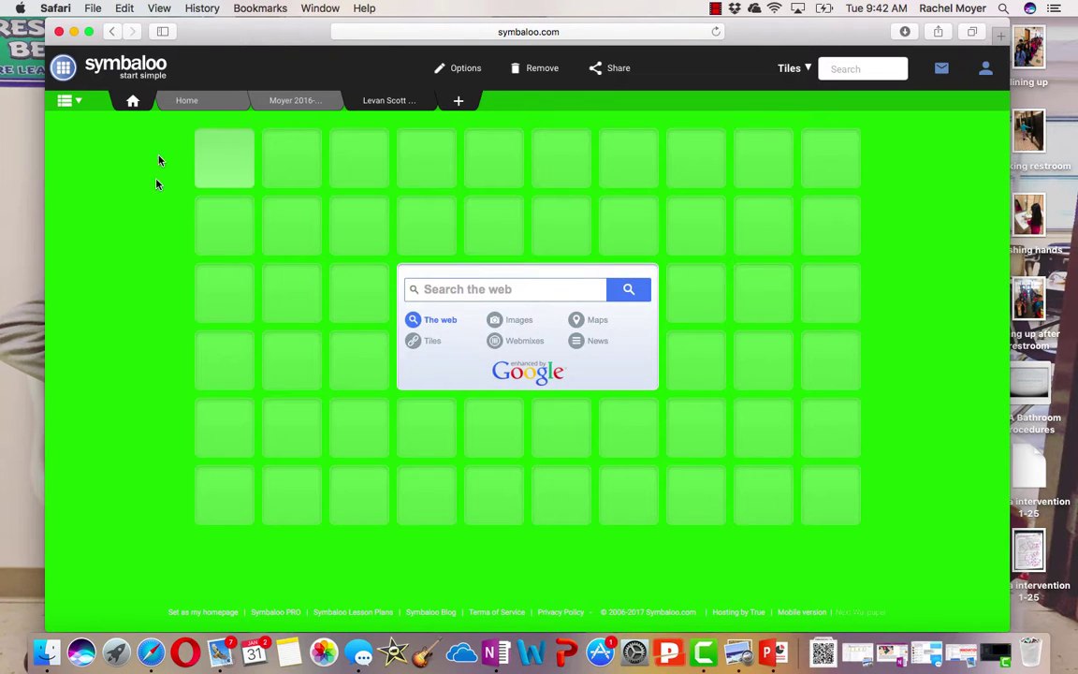
Start a custom tile in the first grid slot and open a new blank Safari tab
left_click(223, 152)
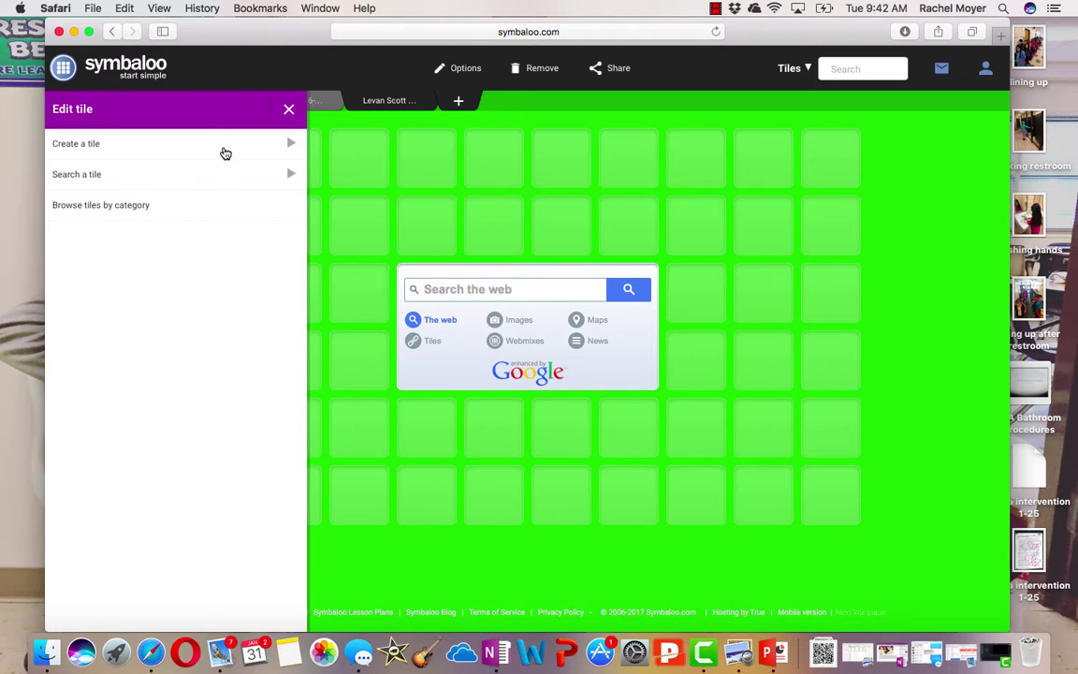
left_click(184, 151)
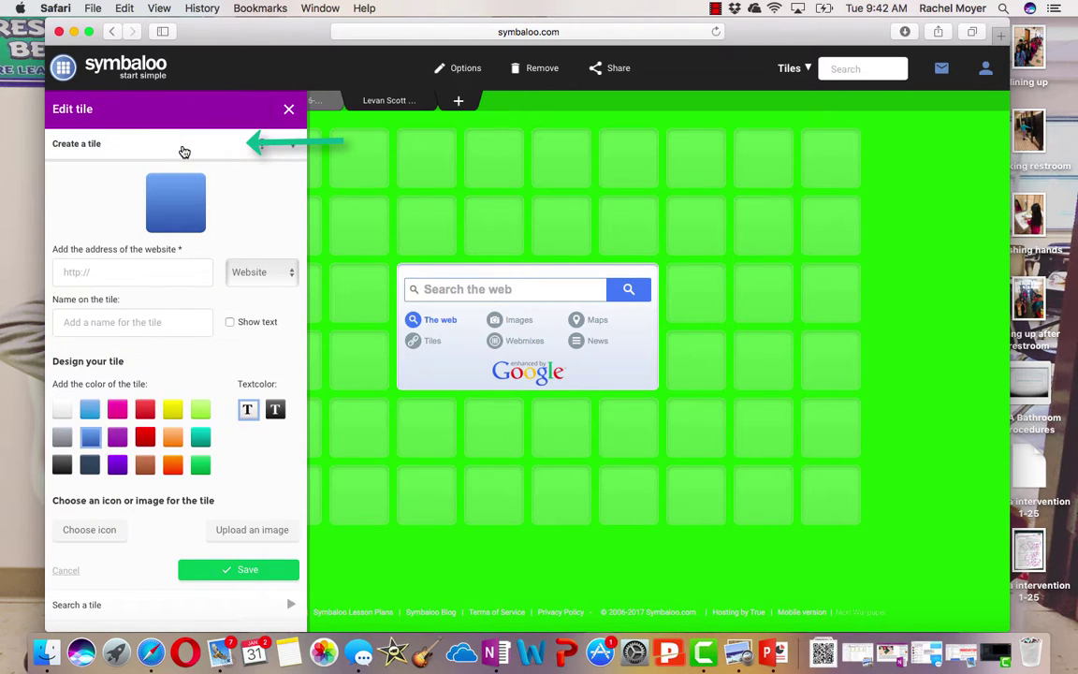
left_click(998, 38)
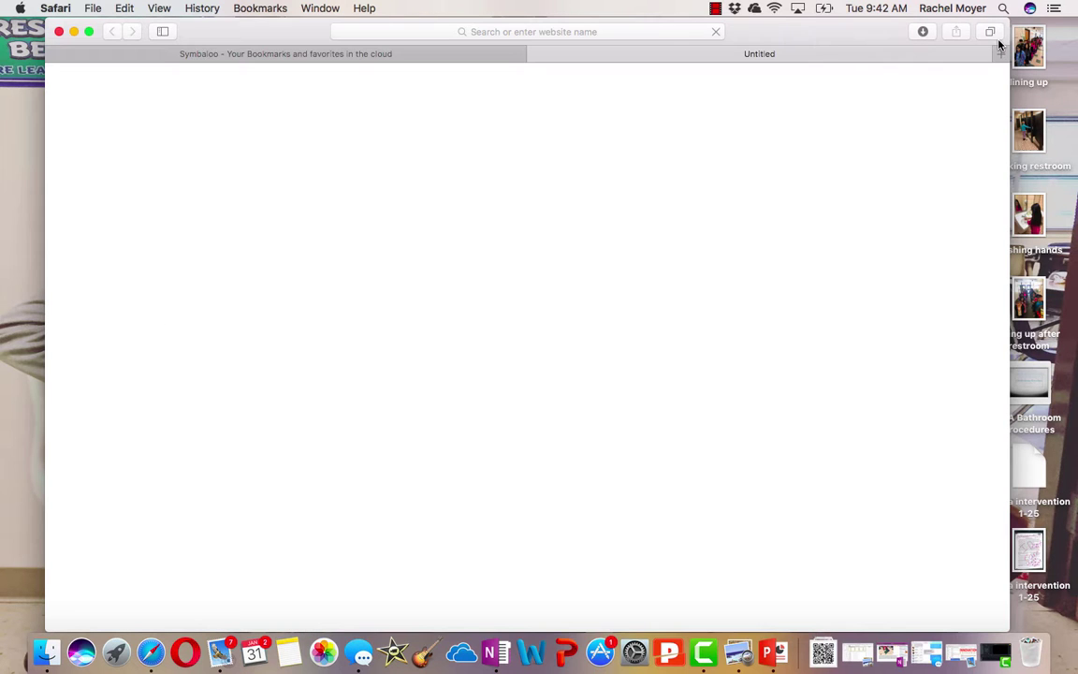
Load storiaschool.com and copy the Storia student login page's address
left_click(669, 33)
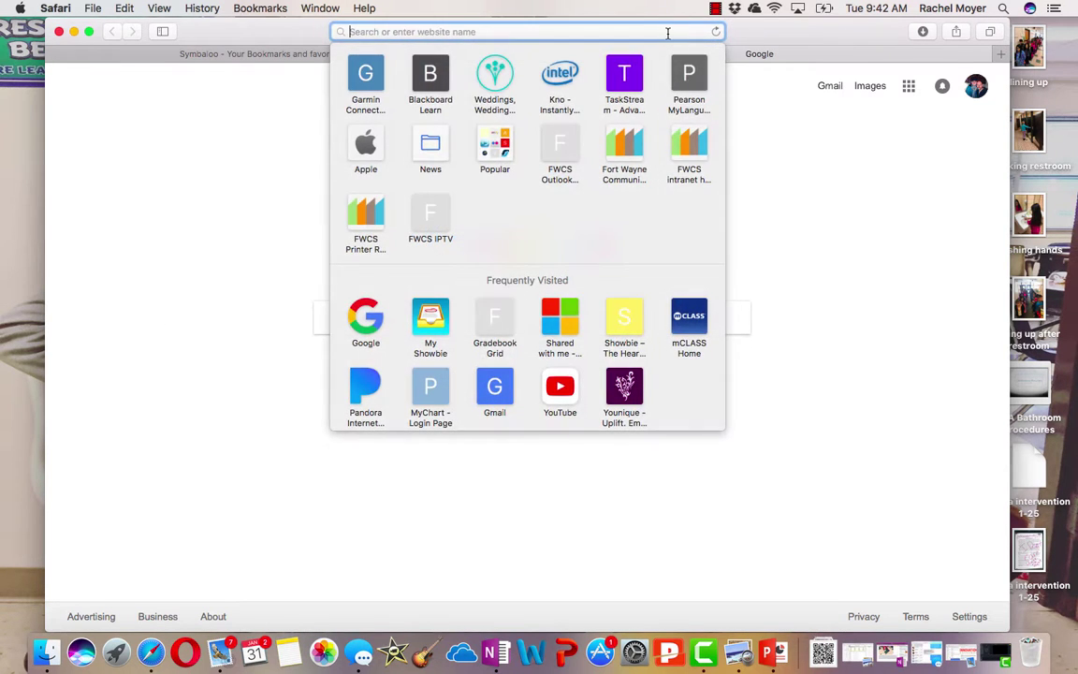
type("stor")
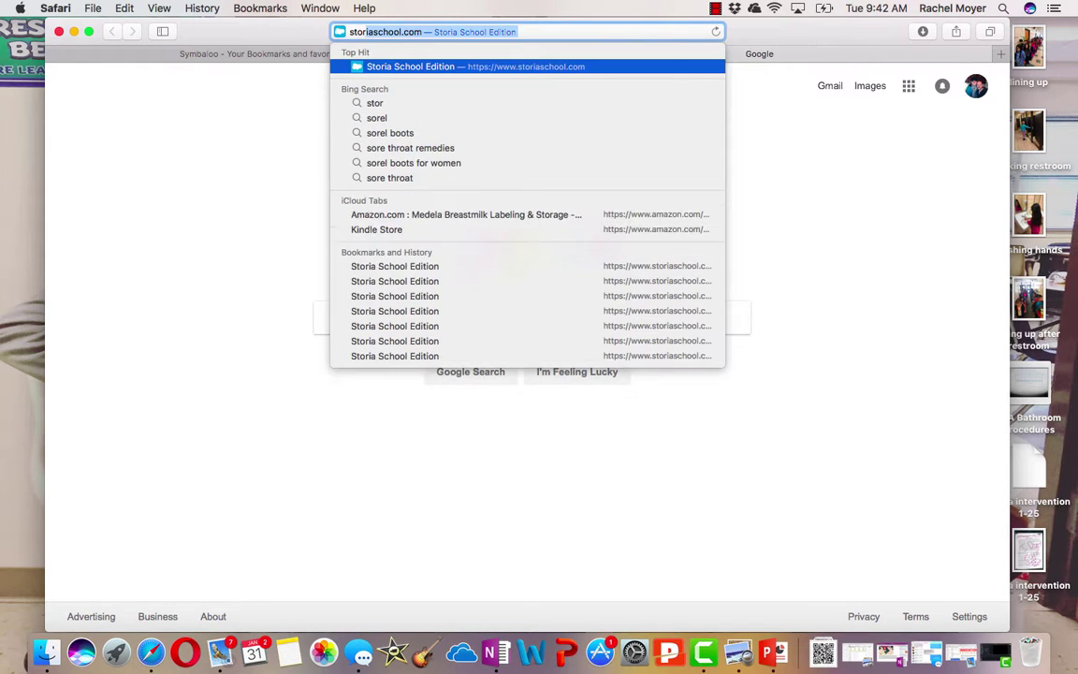
key("Return")
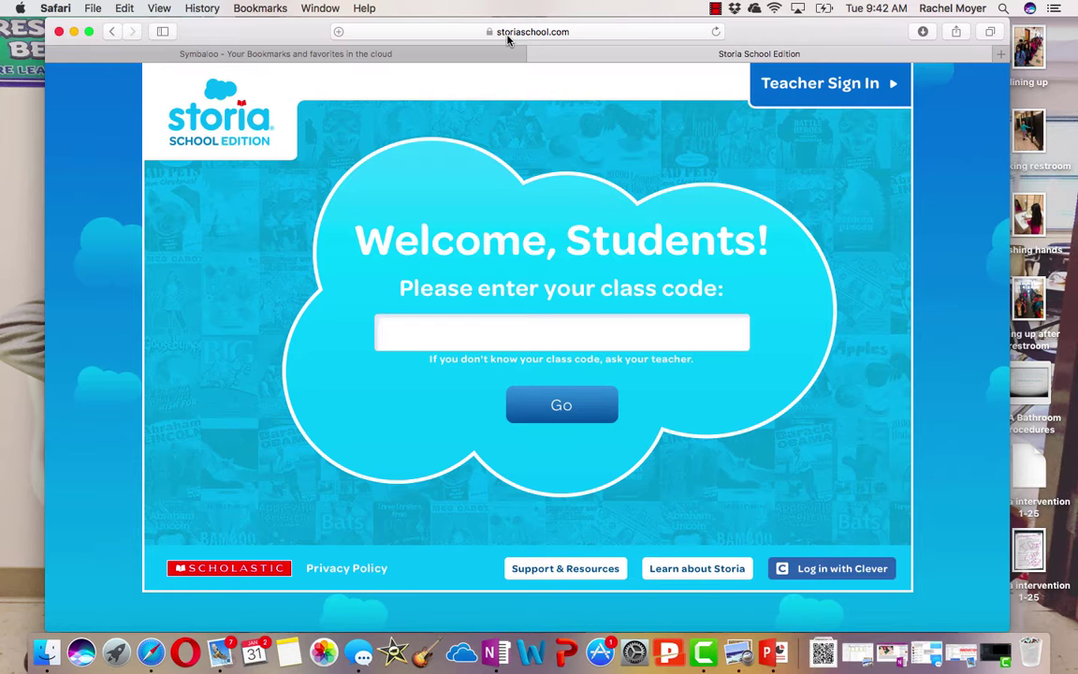
left_click(558, 32)
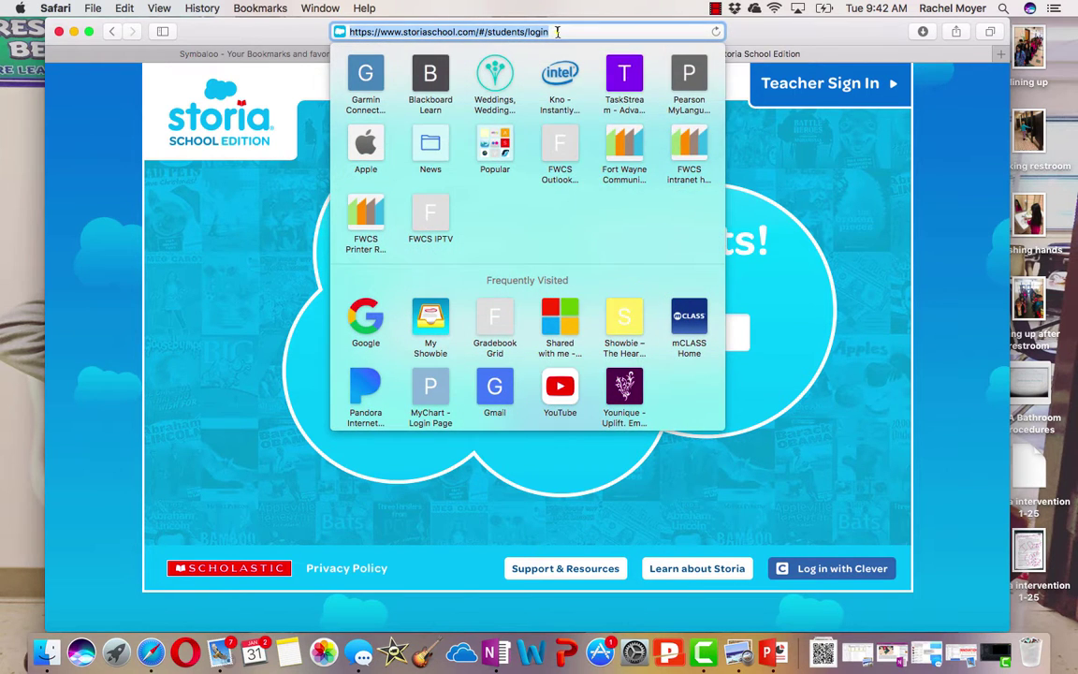
right_click(560, 32)
left_click(586, 114)
Paste the Storia address into the new tile and trim its name to 'Storia'
left_click(305, 54)
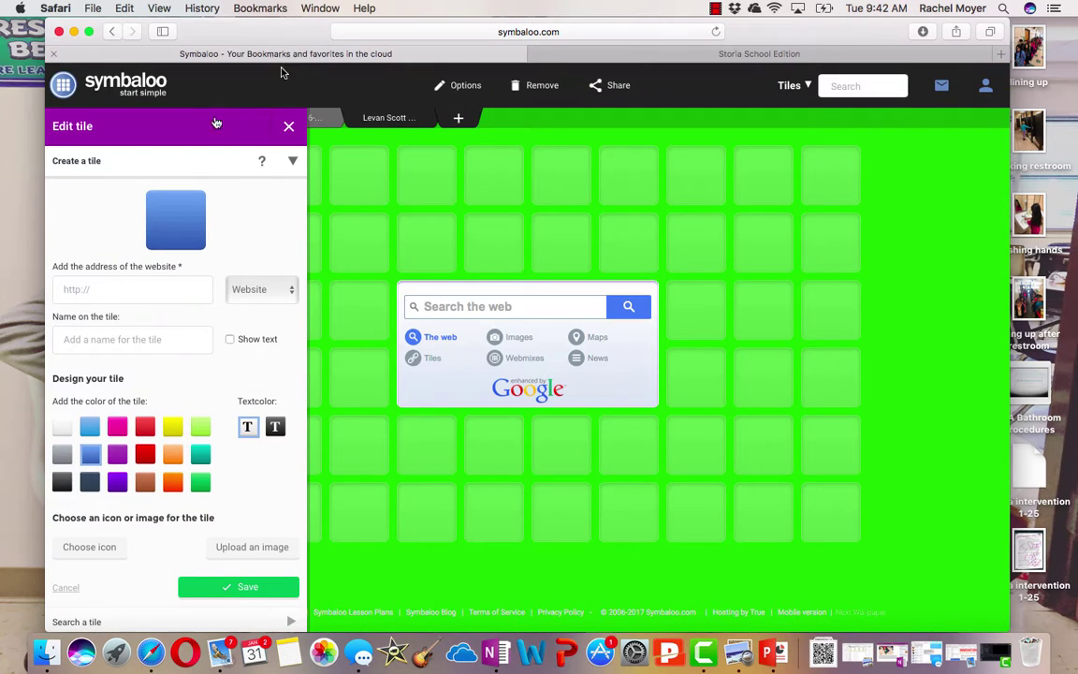
left_click(110, 287)
right_click(109, 287)
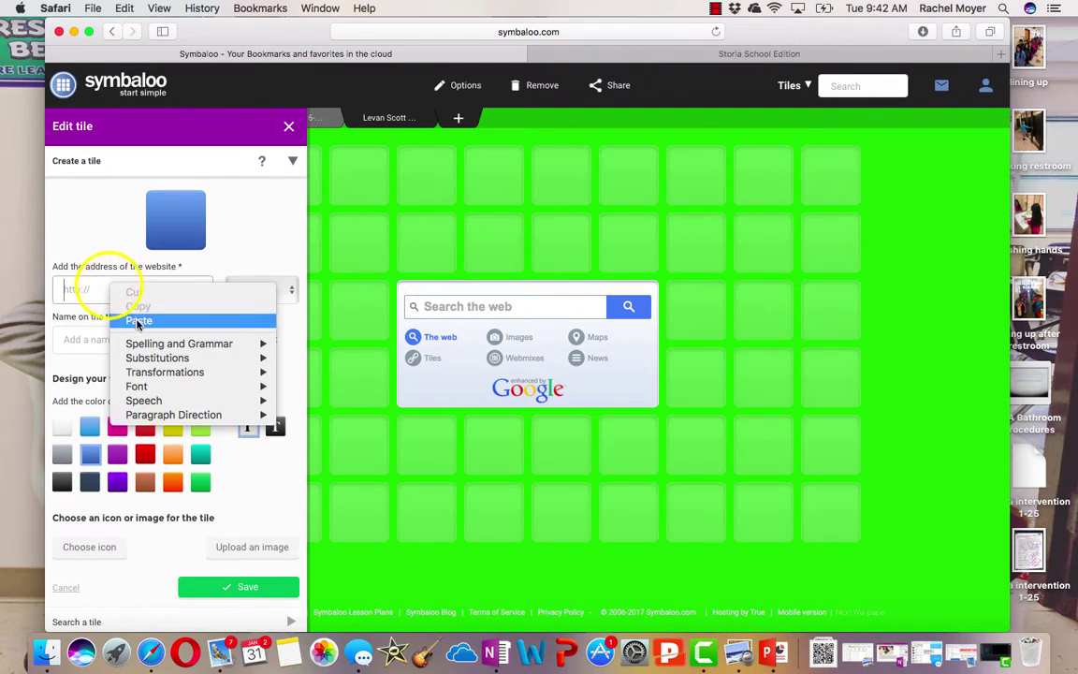
left_click(139, 318)
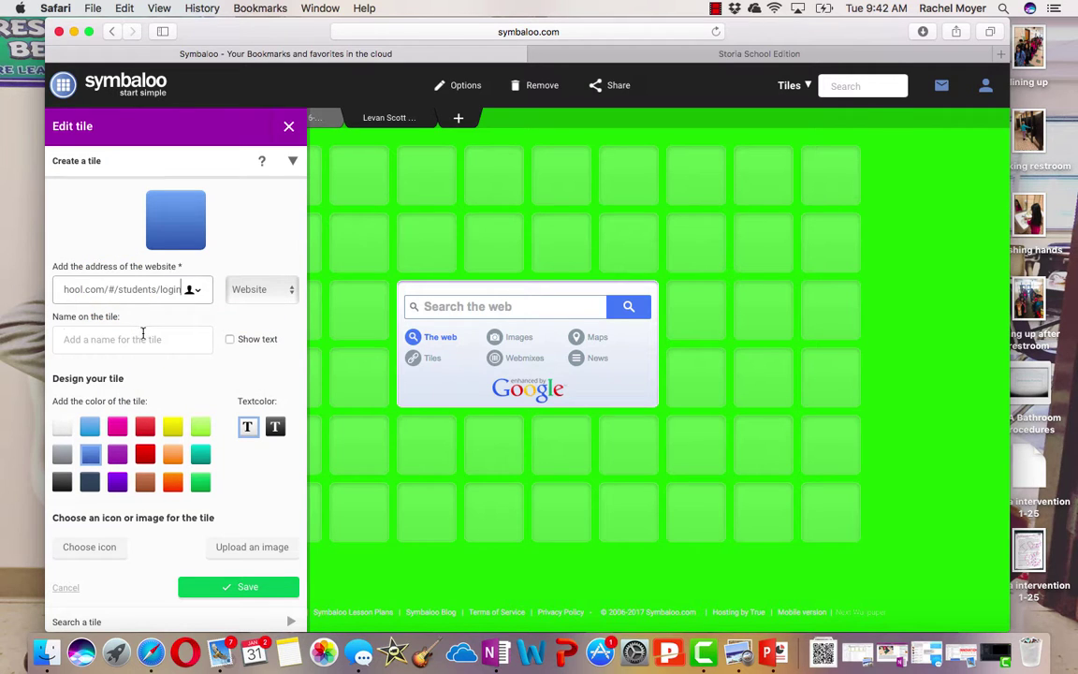
left_click(143, 333)
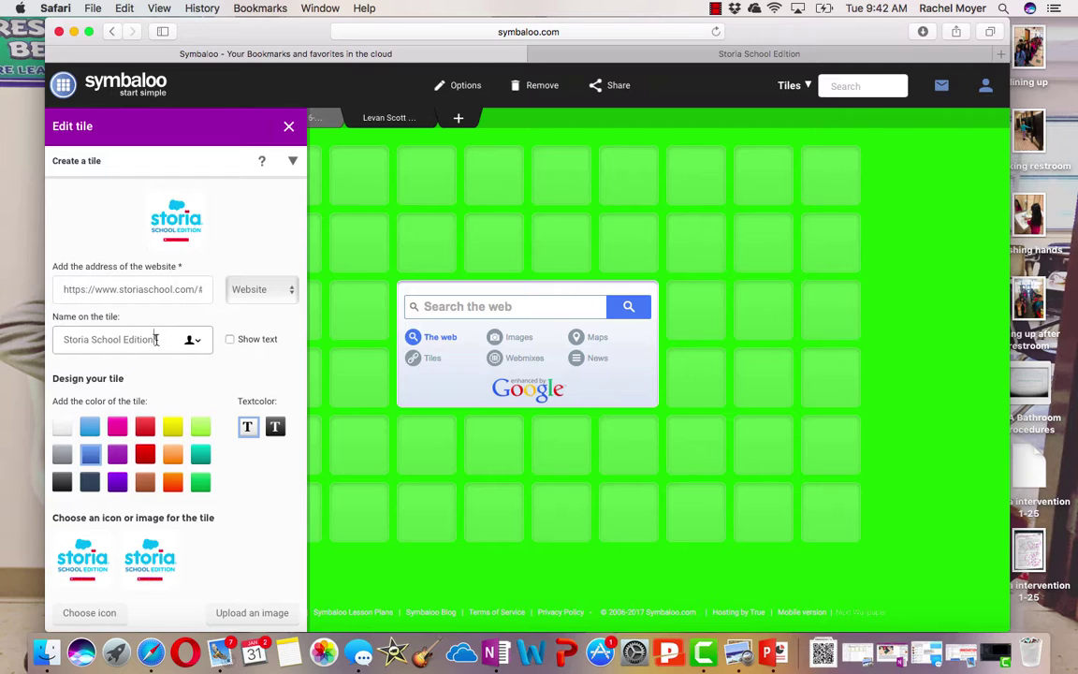
left_click_drag(156, 339, 91, 342)
key("BackSpace")
Keep the tile as a Website link, colour it light blue, and save it
left_click(271, 290)
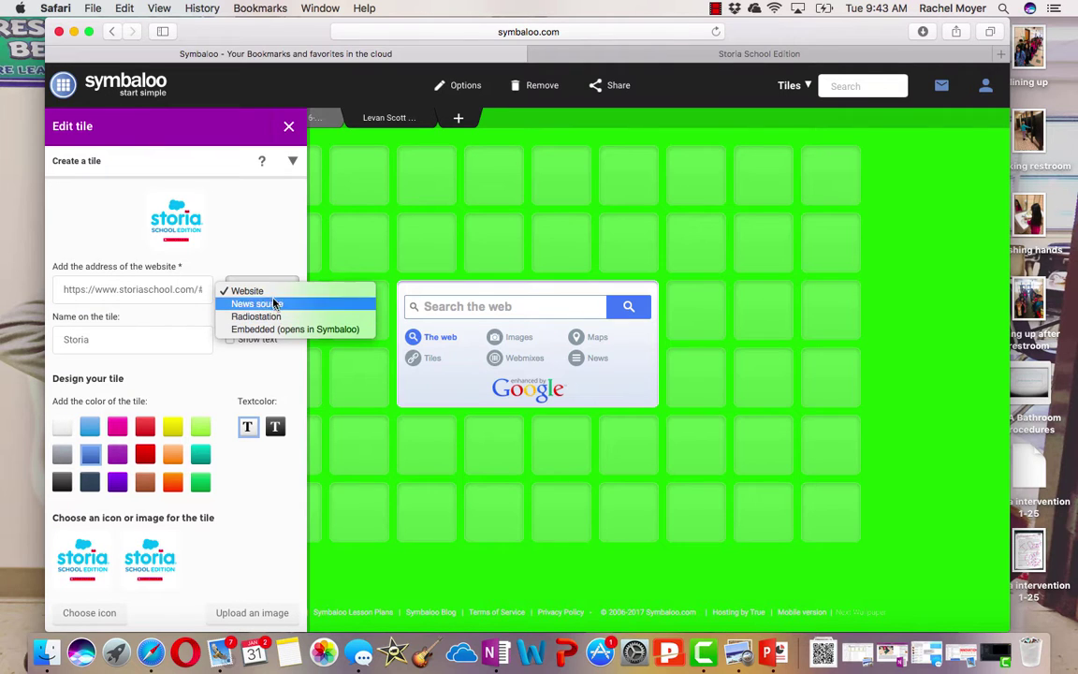
left_click(251, 292)
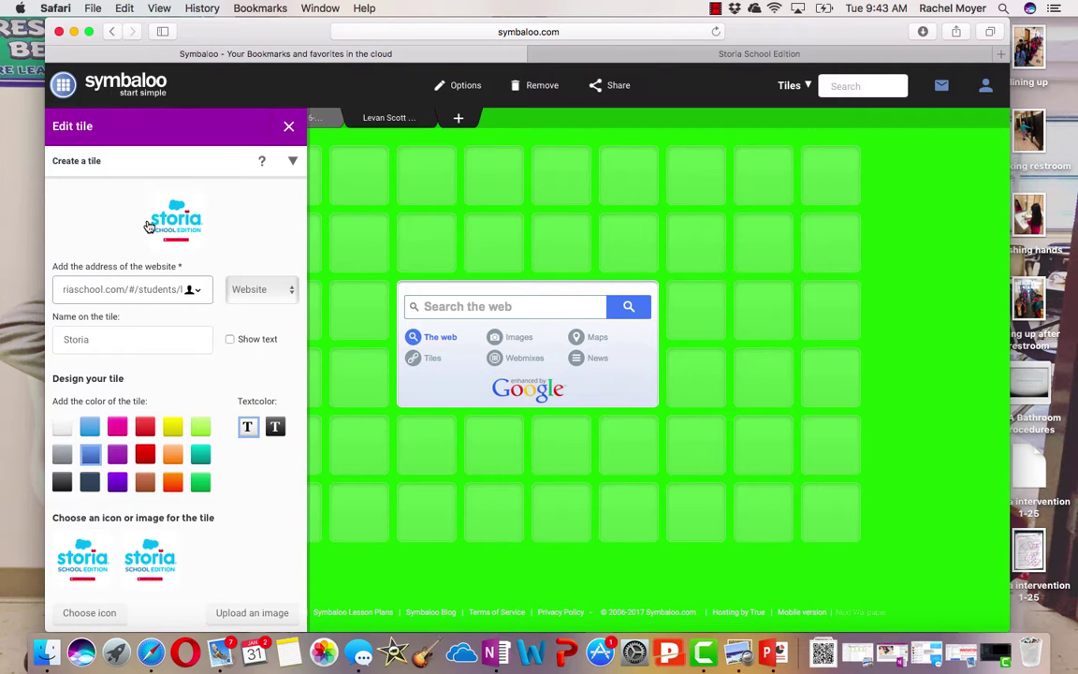
left_click(119, 431)
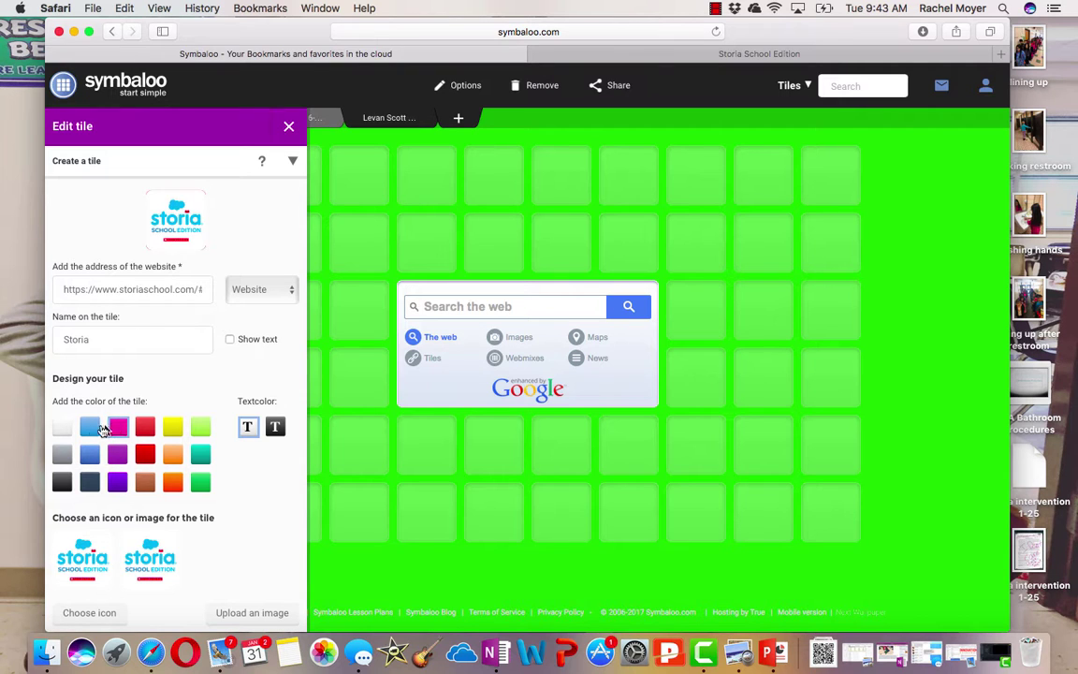
left_click(91, 432)
scroll(220, 348, "down", 3)
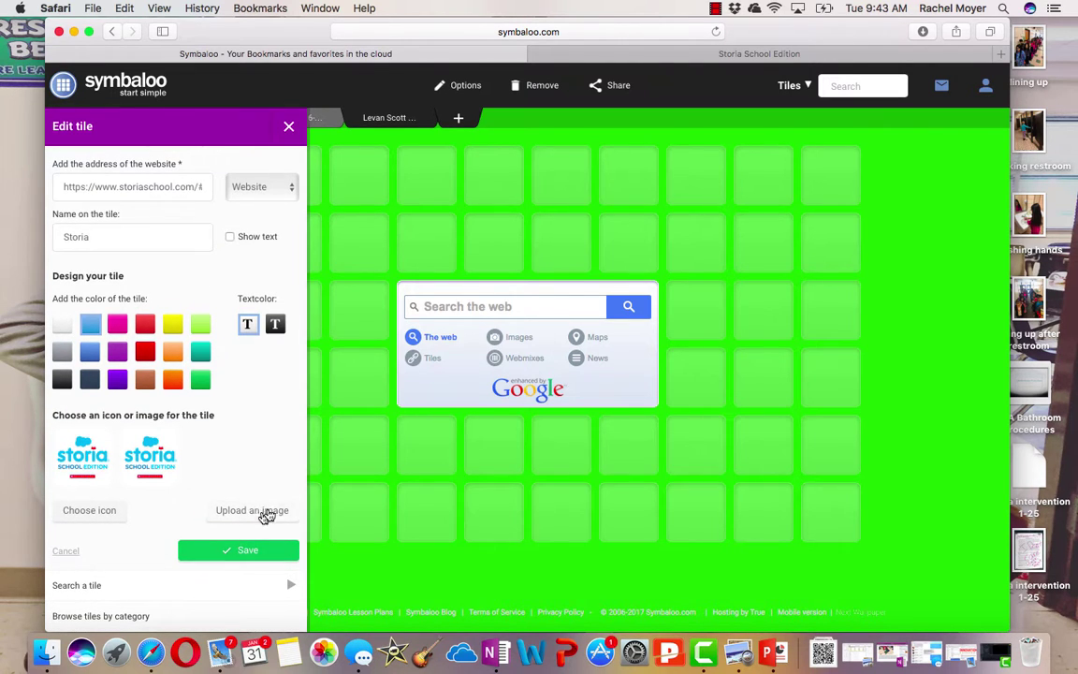
scroll(178, 239, "up", 3)
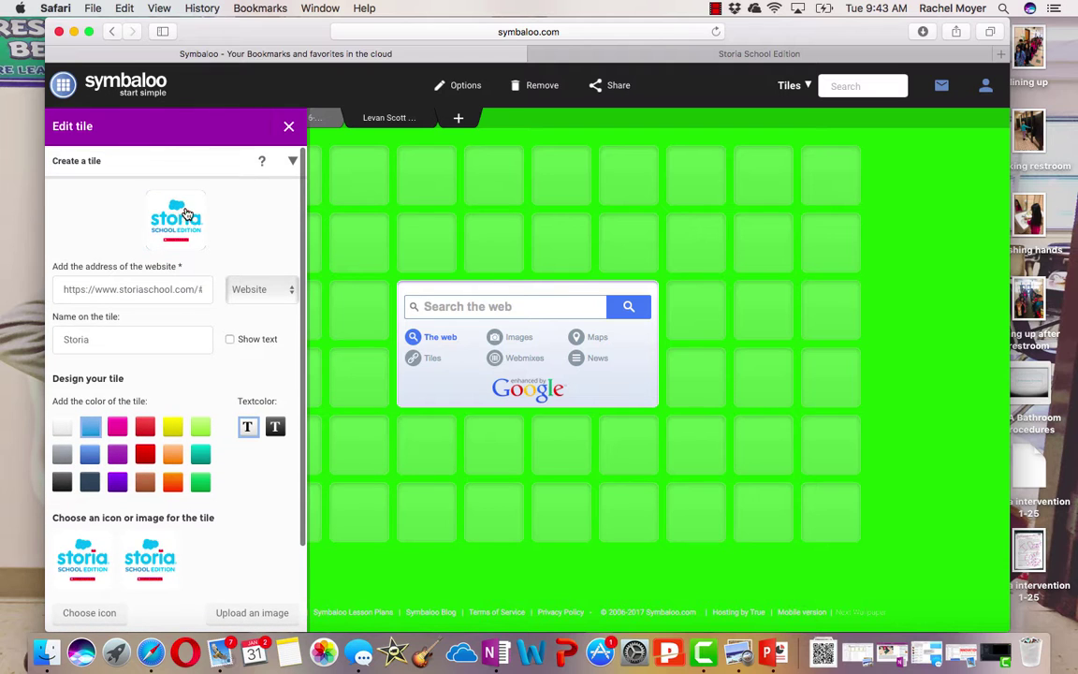
scroll(231, 308, "down", 3)
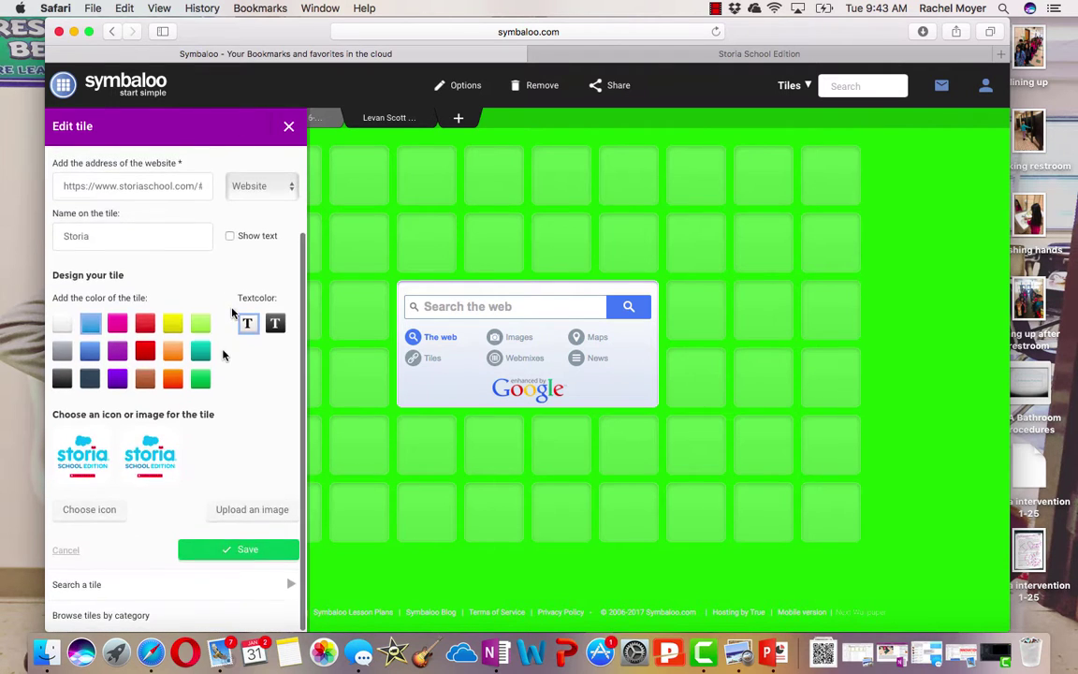
left_click(251, 553)
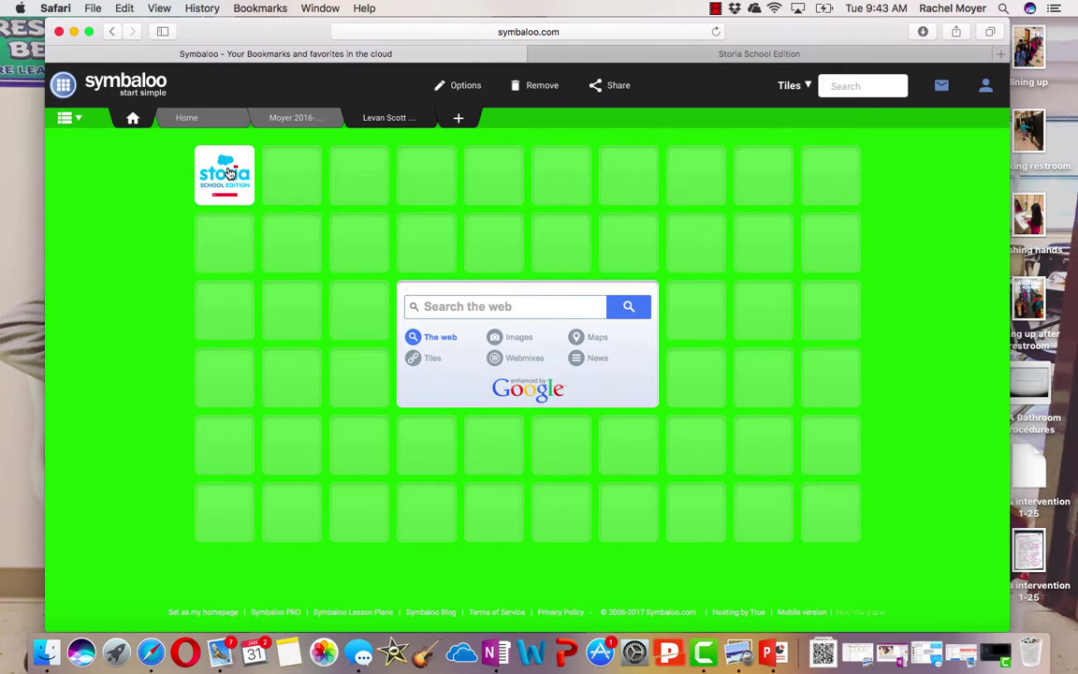
Move the Storia tile to the last top-row slot and test that it opens the login page
left_click_drag(229, 174, 823, 182)
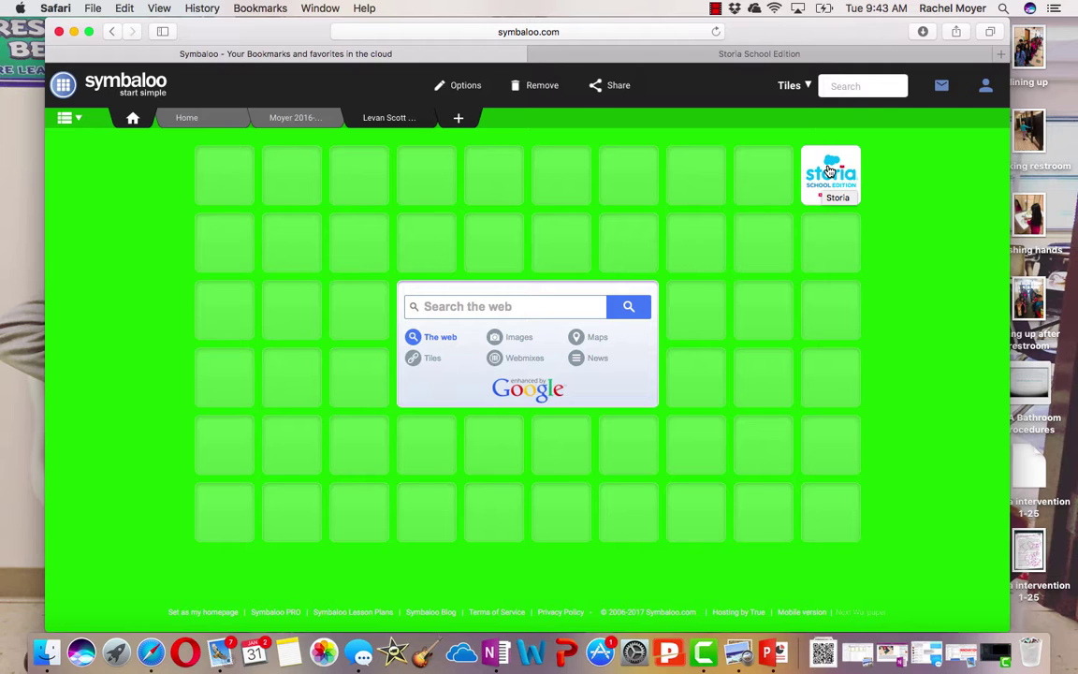
left_click(828, 171)
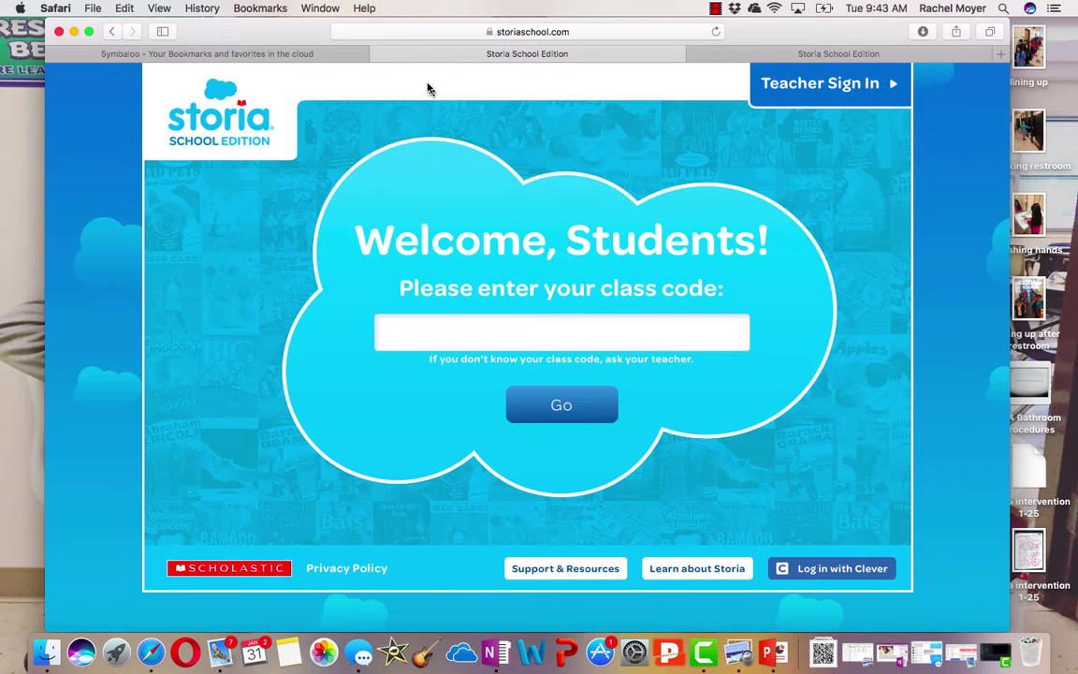
left_click(378, 54)
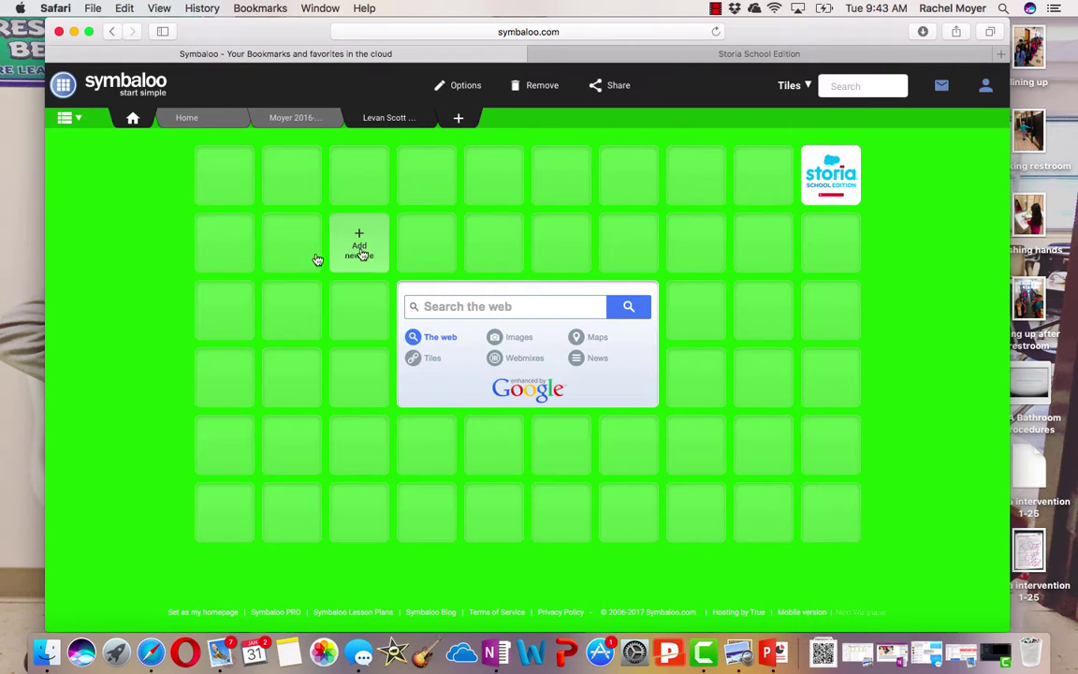
Start another custom tile in the second row and switch to the Storia tab
left_click(224, 183)
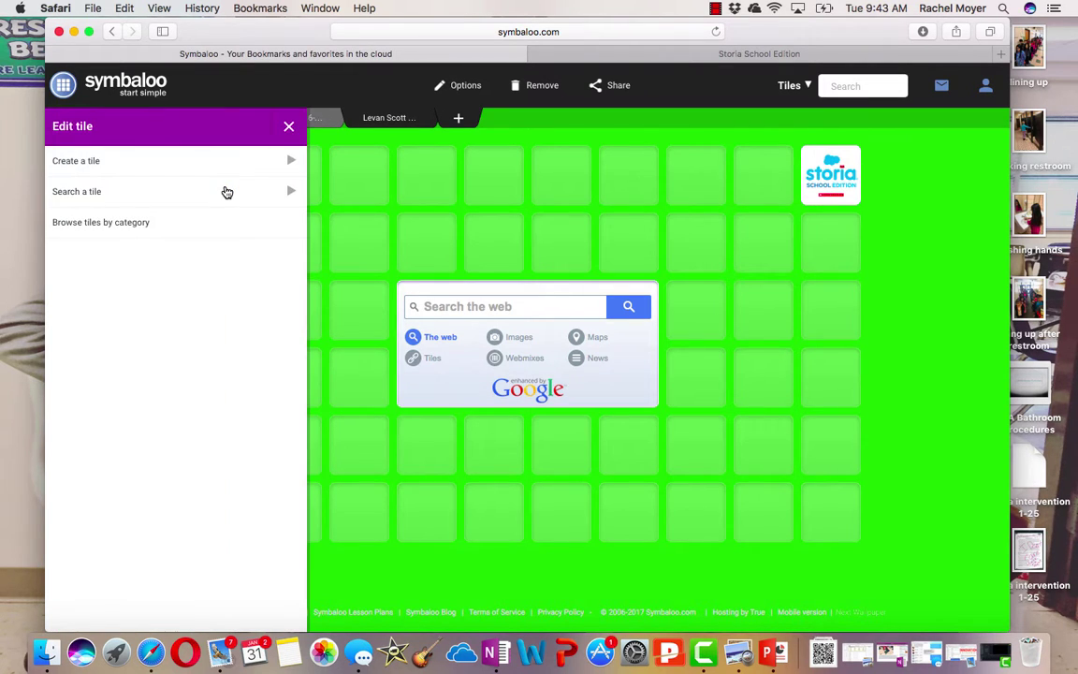
left_click(226, 169)
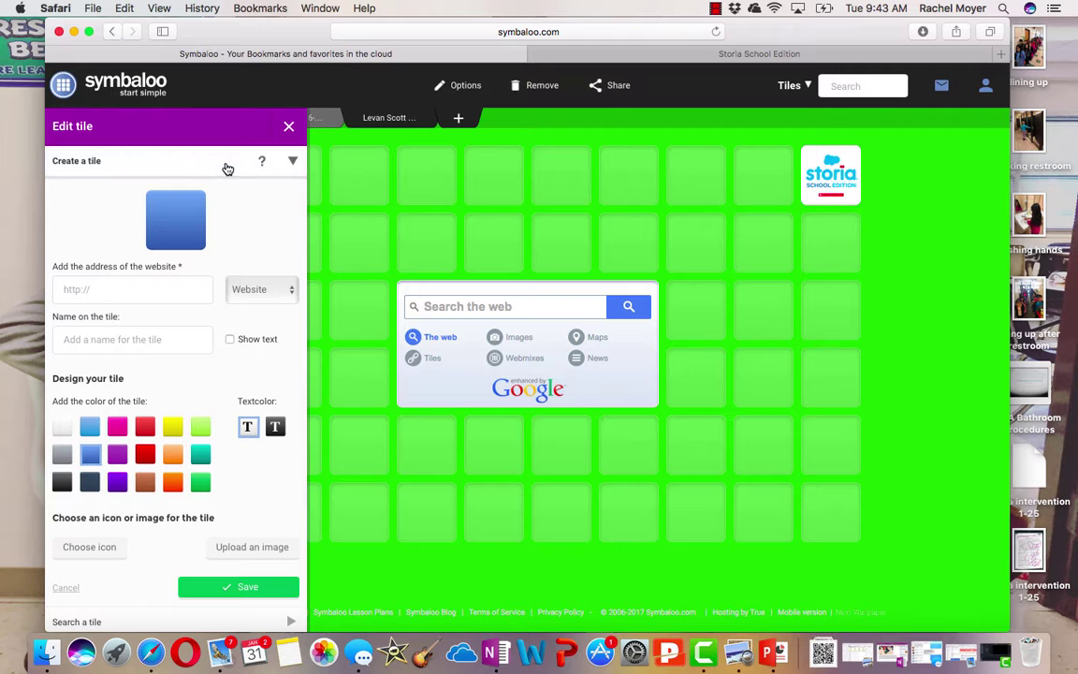
left_click(646, 54)
Go to mathplayground.com and copy its web address
left_click(603, 32)
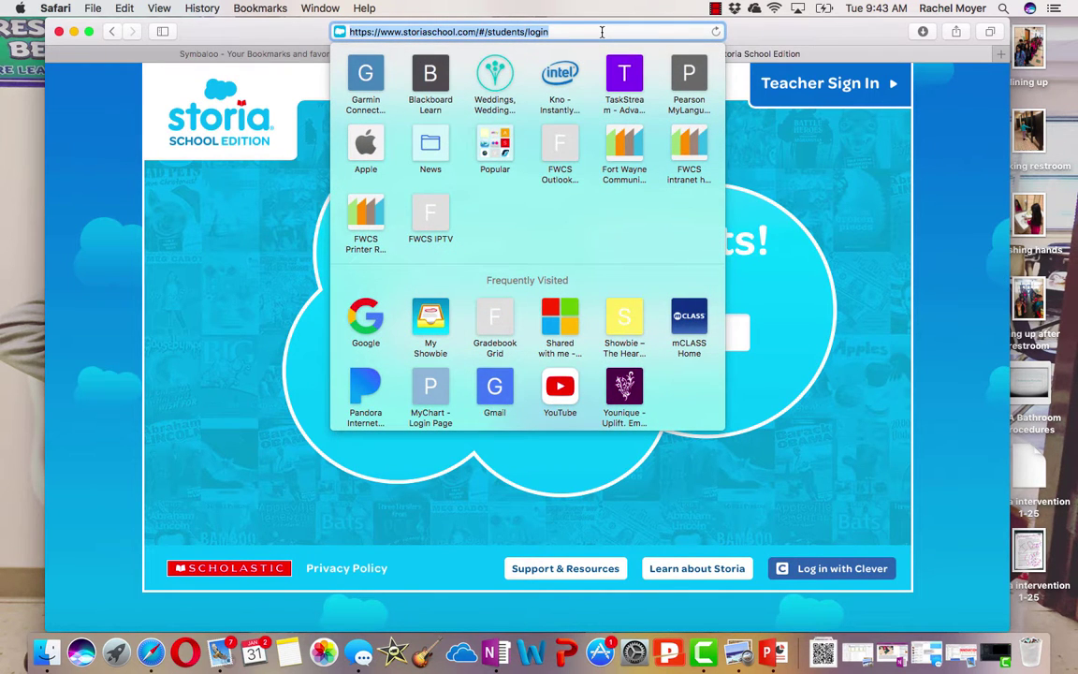
type("math")
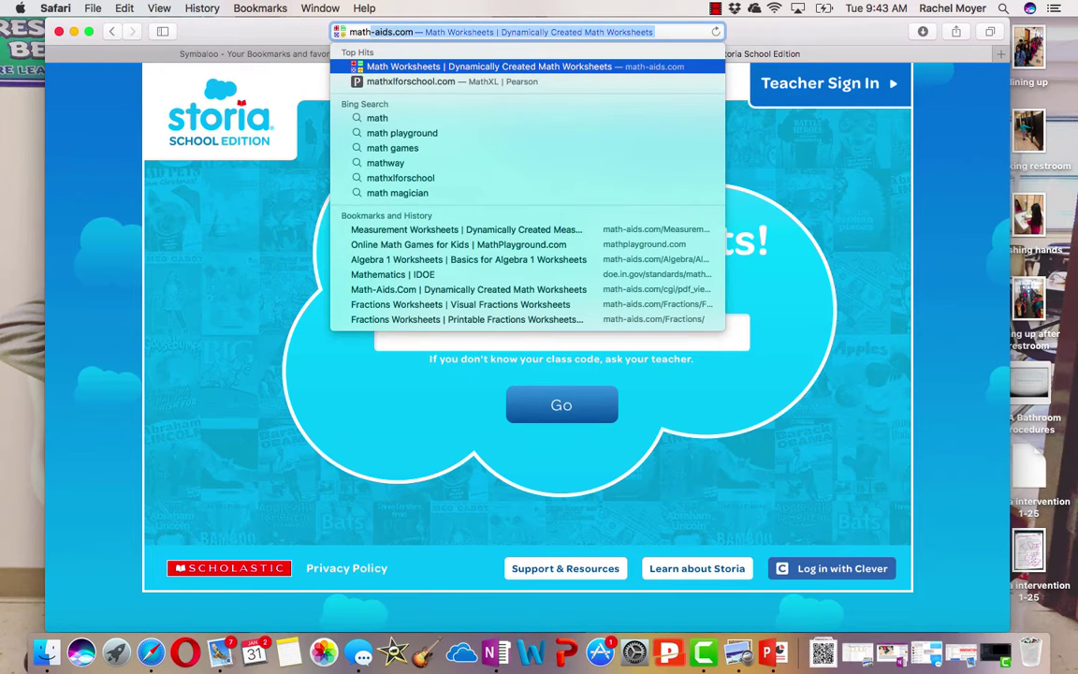
type("p")
key("Return")
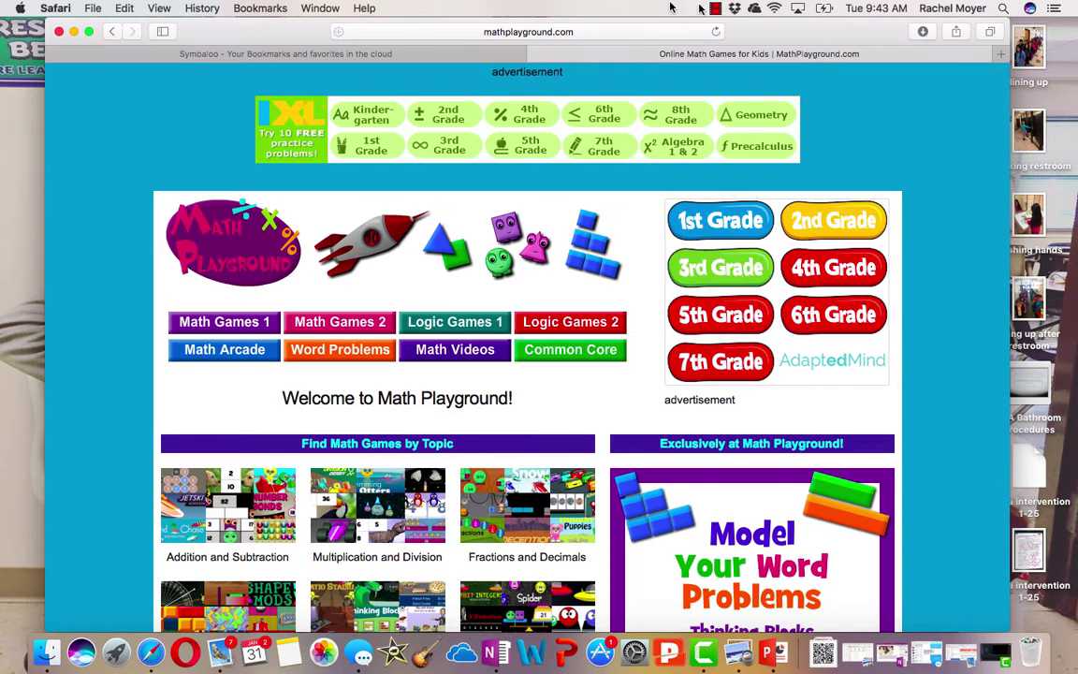
left_click(622, 31)
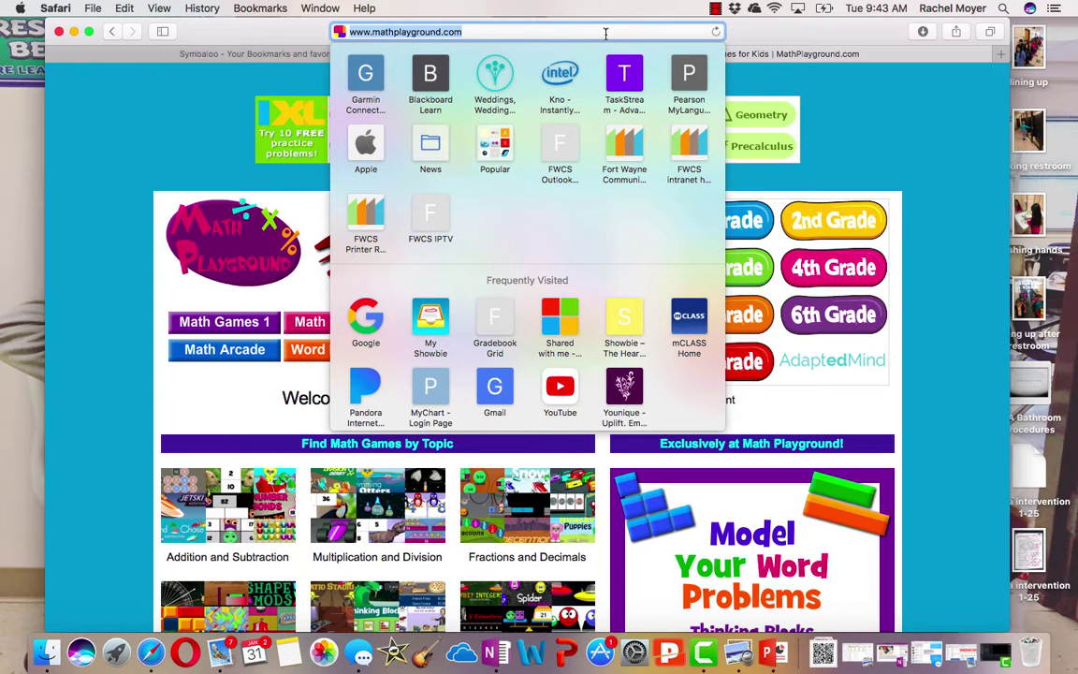
right_click(605, 38)
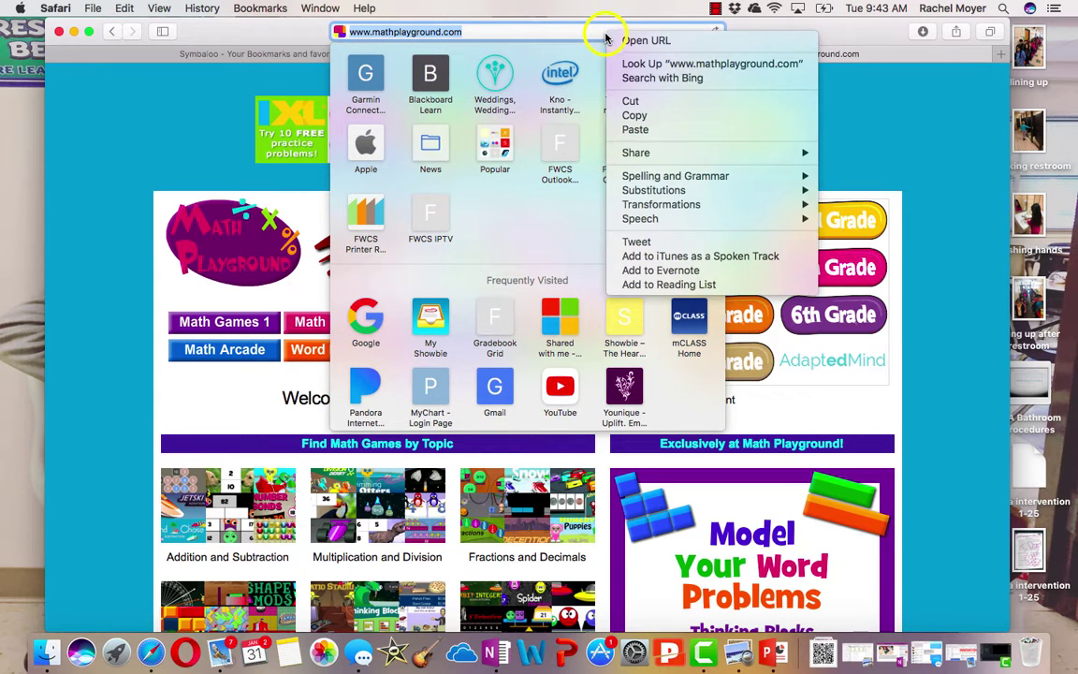
left_click(635, 115)
Paste the mathplayground.com address into the new tile's website field so its name fills in
left_click(266, 56)
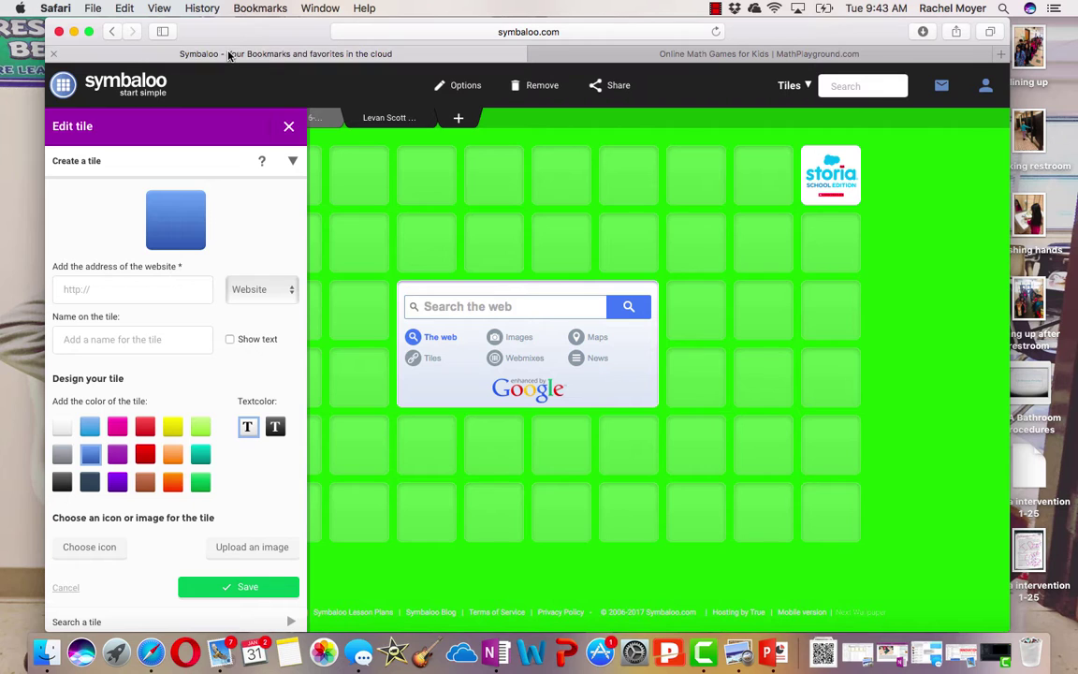
left_click(149, 288)
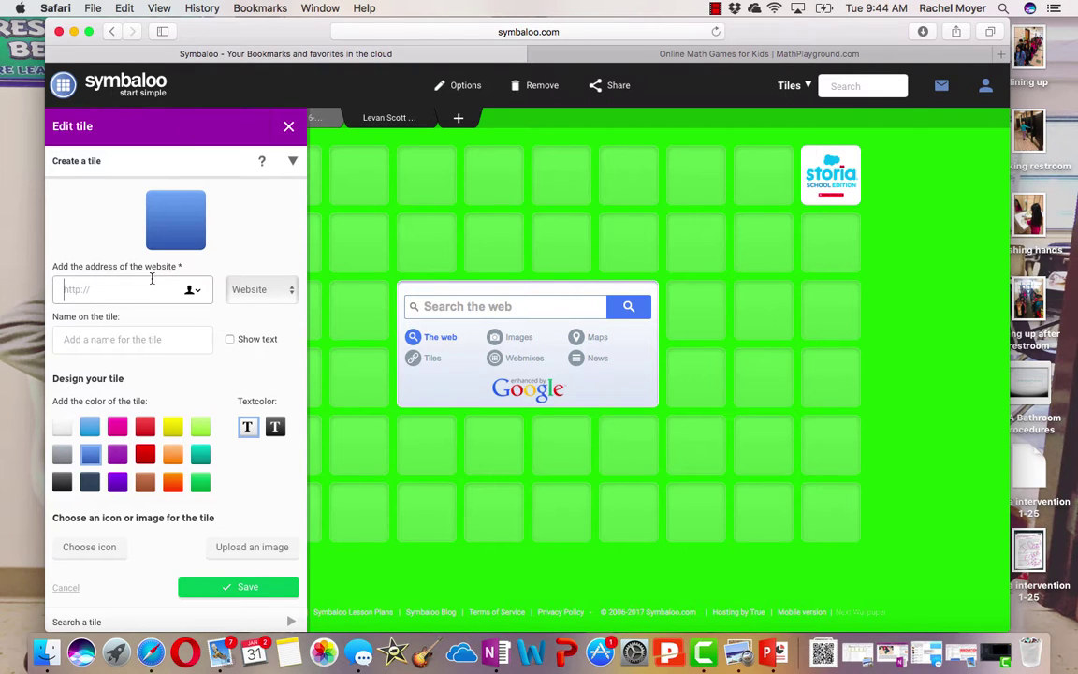
right_click(145, 286)
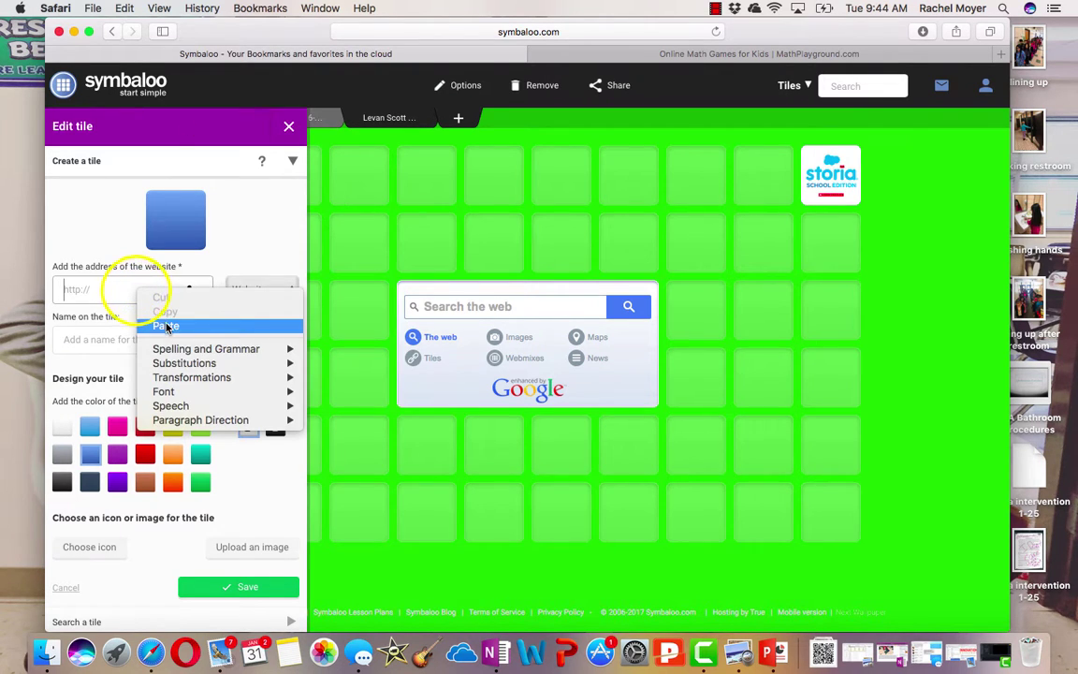
left_click(167, 328)
left_click(166, 347)
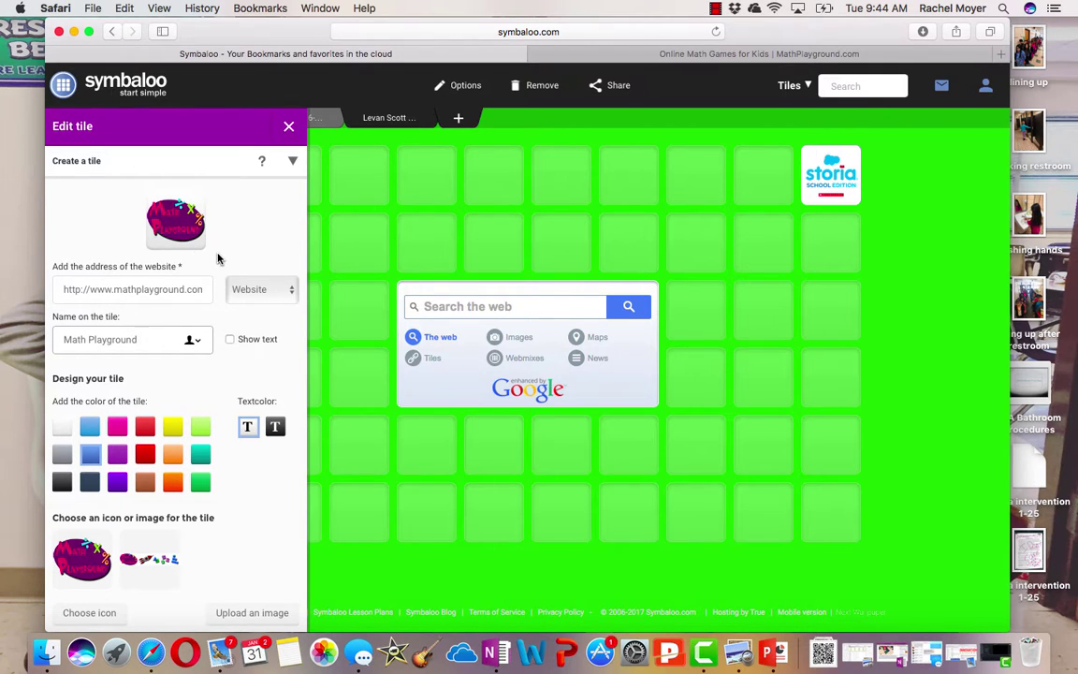
Give the Math Playground tile a red background and save it to the first slot
scroll(257, 300, "down", 3)
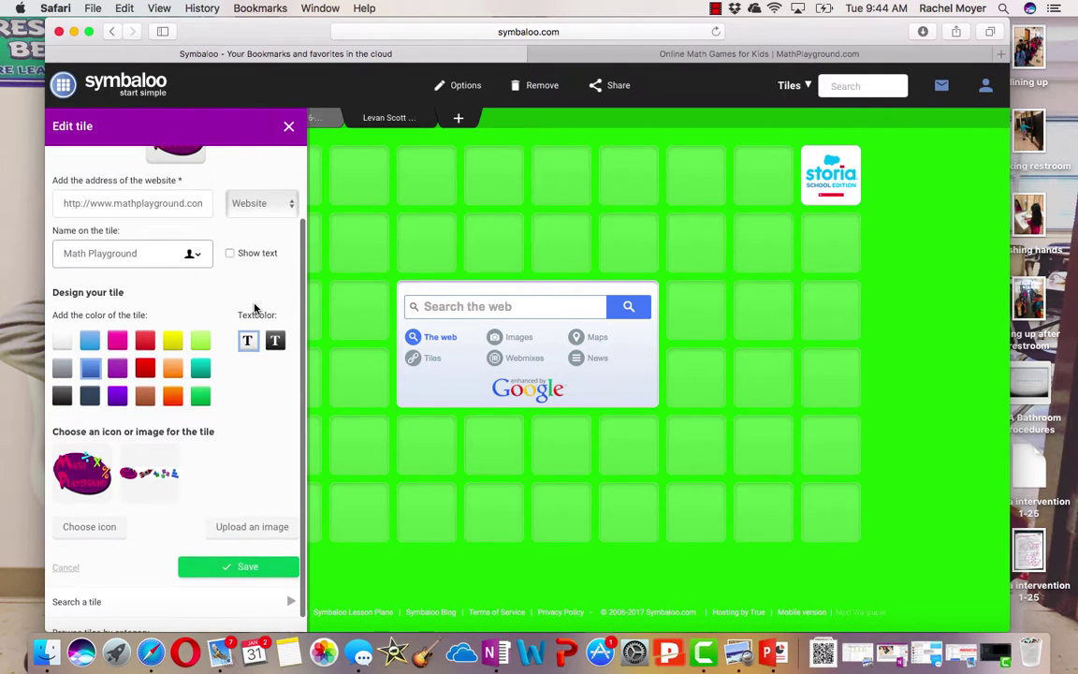
scroll(243, 283, "up", 3)
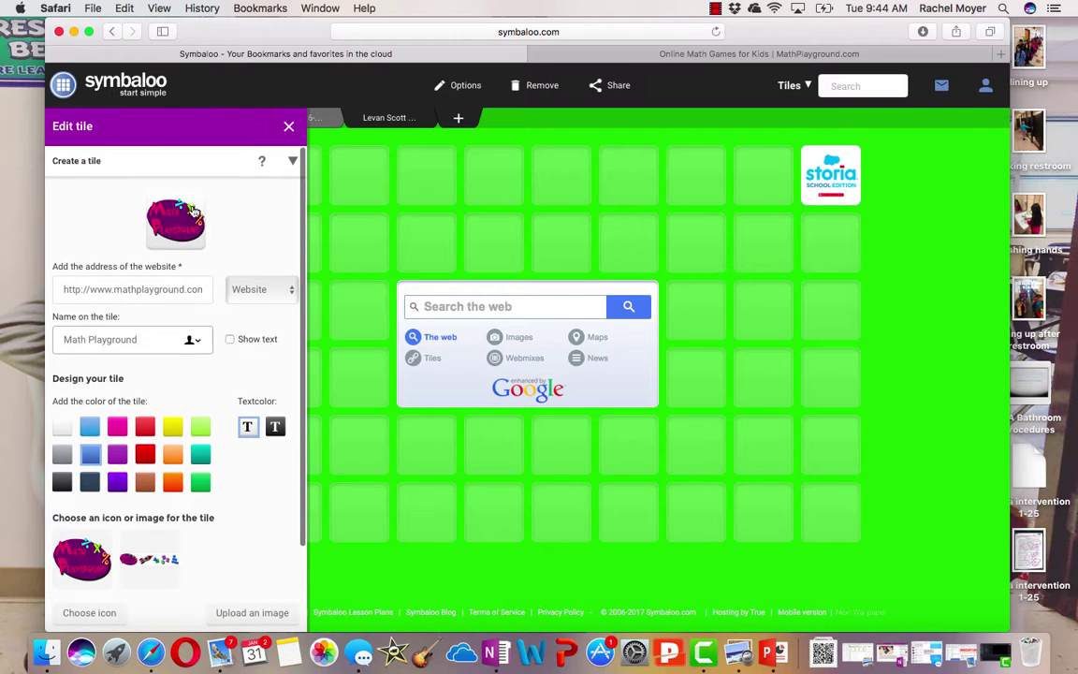
left_click(145, 428)
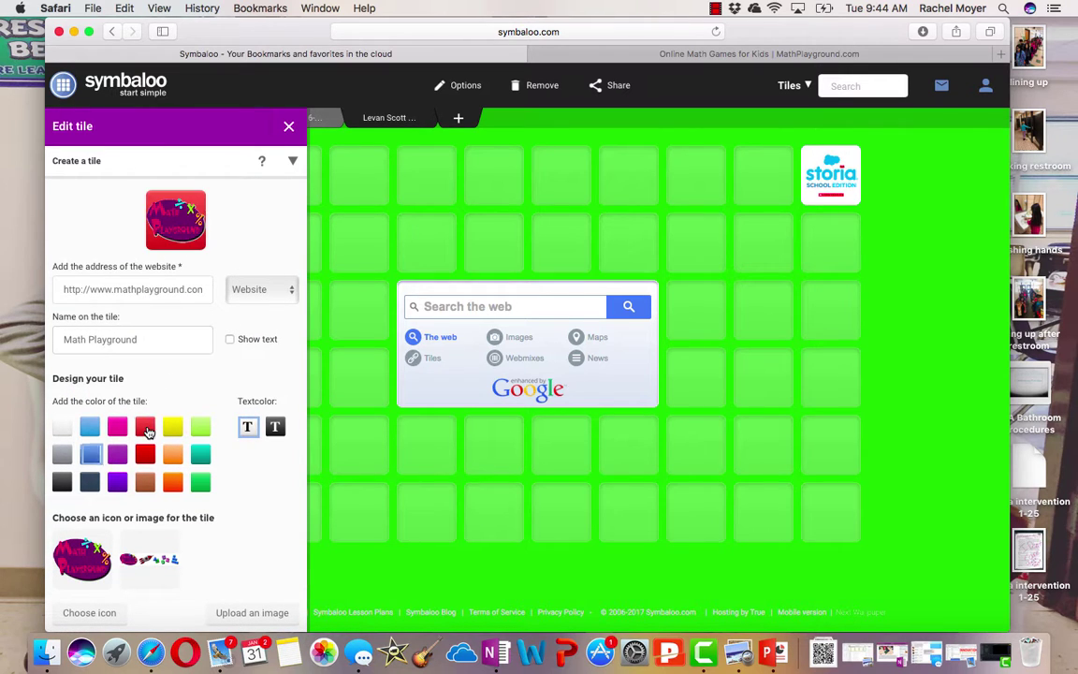
scroll(238, 495, "down", 3)
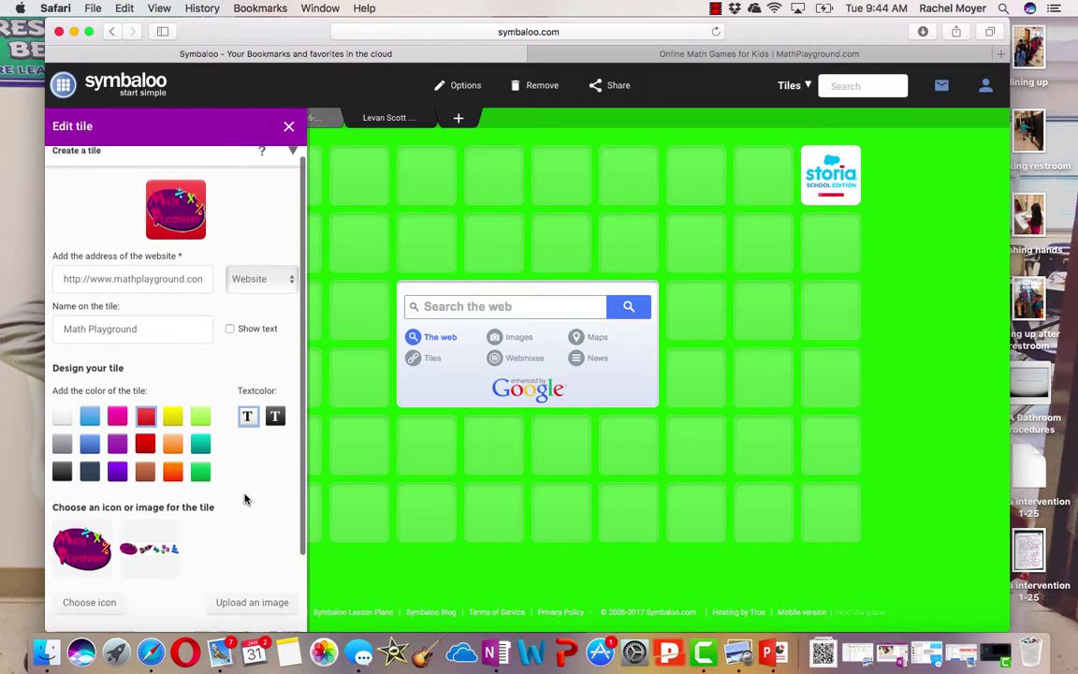
left_click(241, 556)
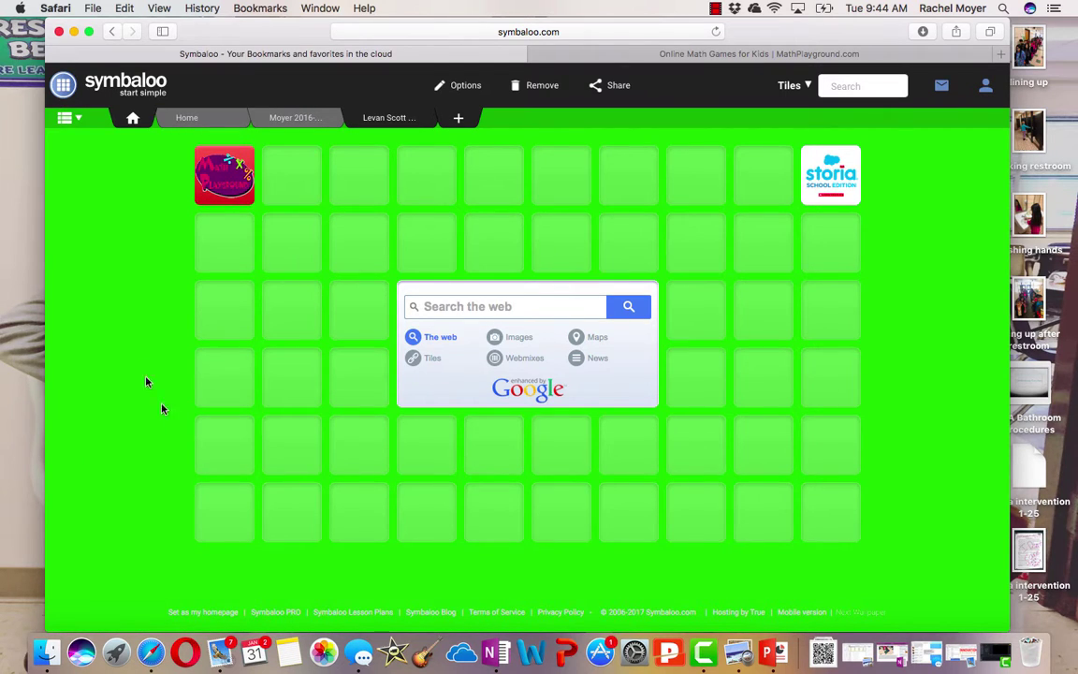
mouse_move(212, 177)
left_mouse_down()
mouse_move(279, 175)
mouse_move(277, 230)
mouse_move(223, 178)
left_mouse_up()
left_click(223, 178)
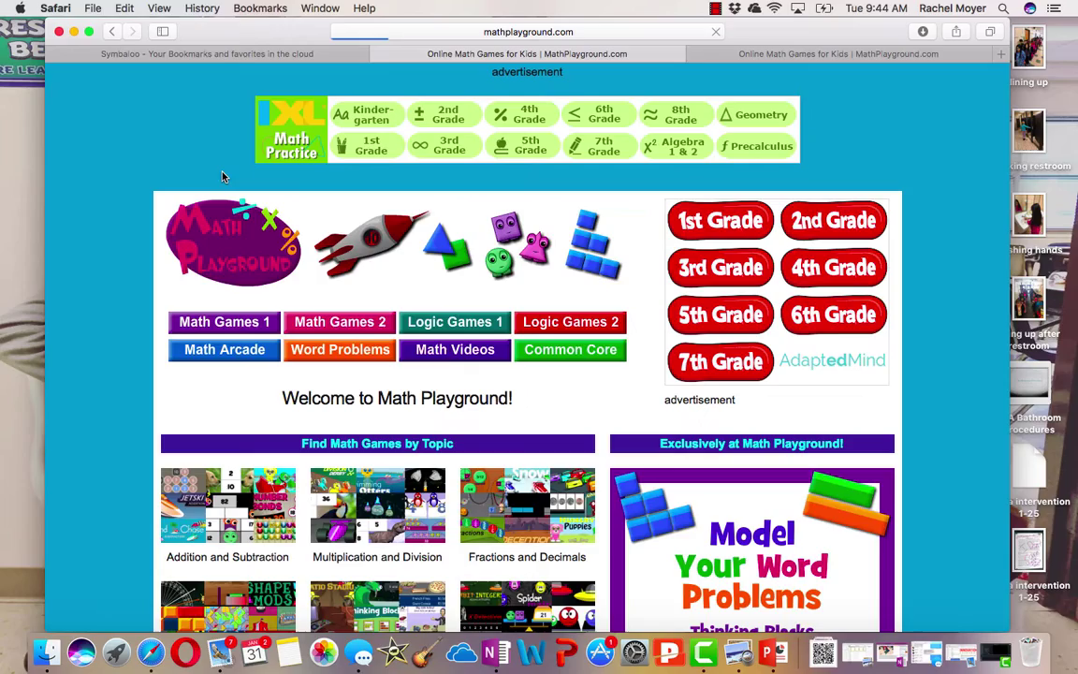
scroll(443, 281, "down", 5)
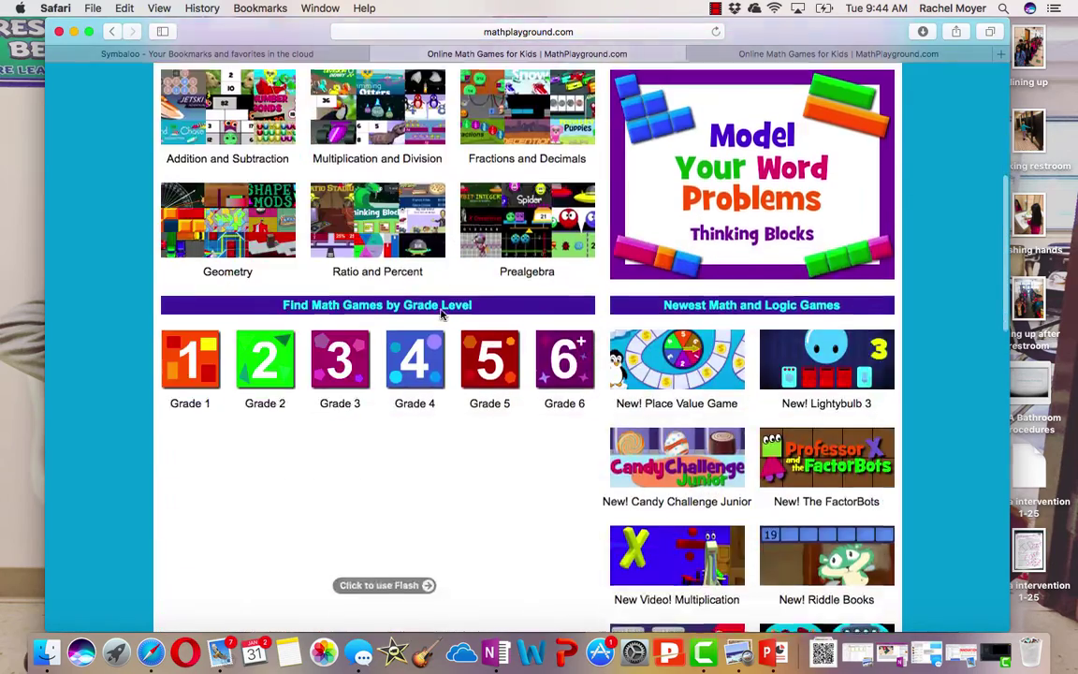
scroll(440, 290, "up", 5)
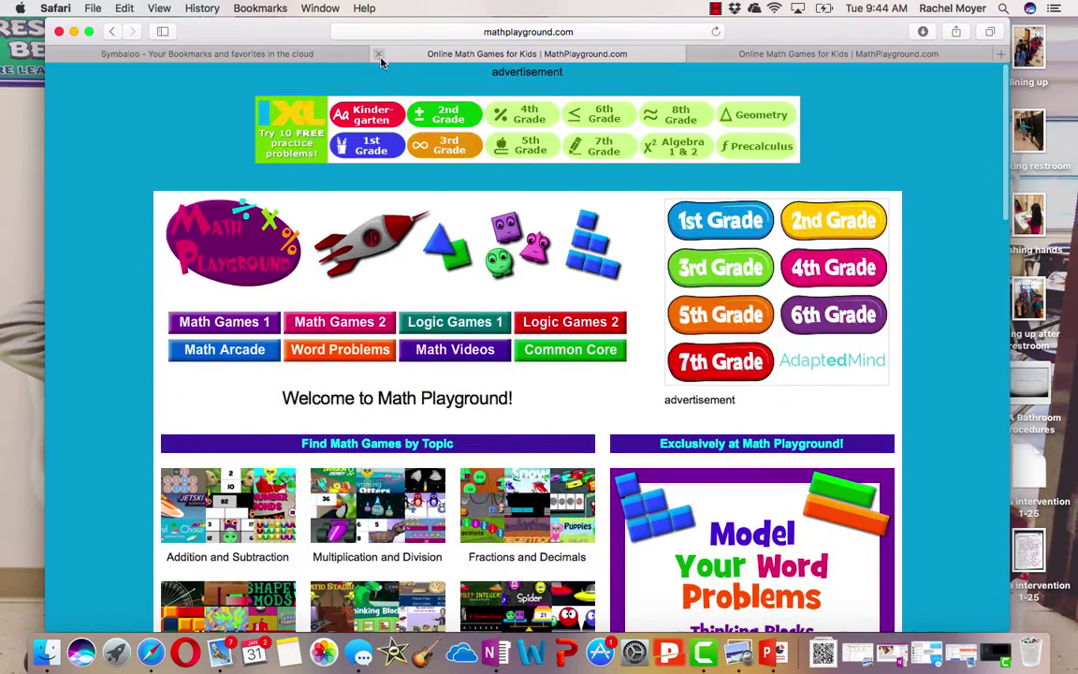
left_click(379, 53)
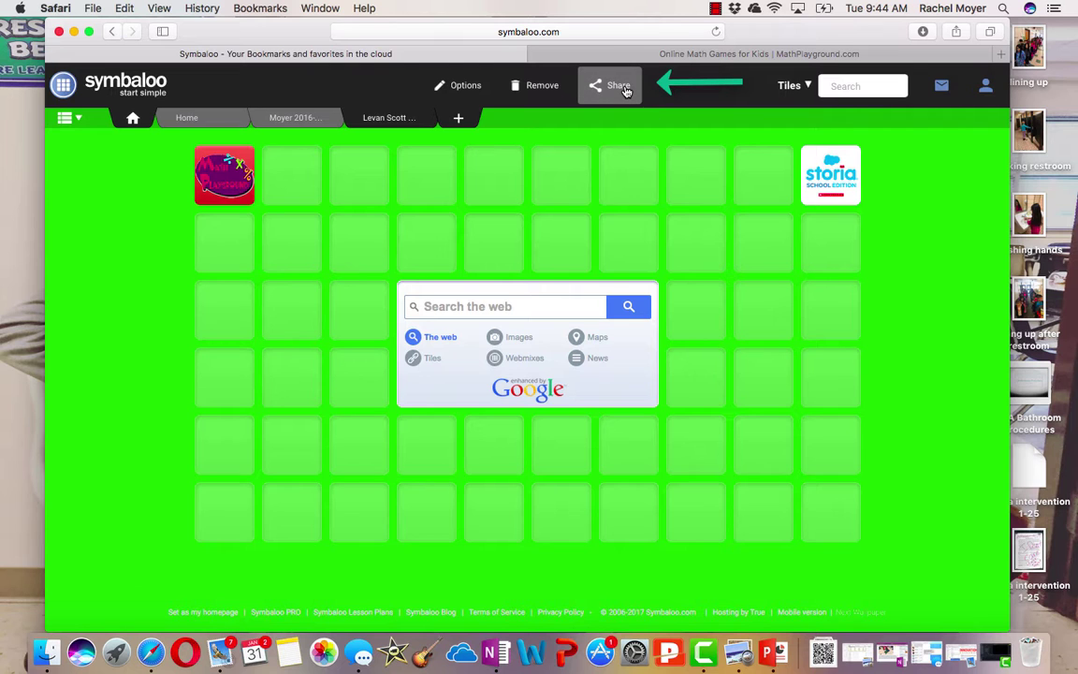
Describe the webmix as 'Test' and share it privately with friends
left_click(624, 88)
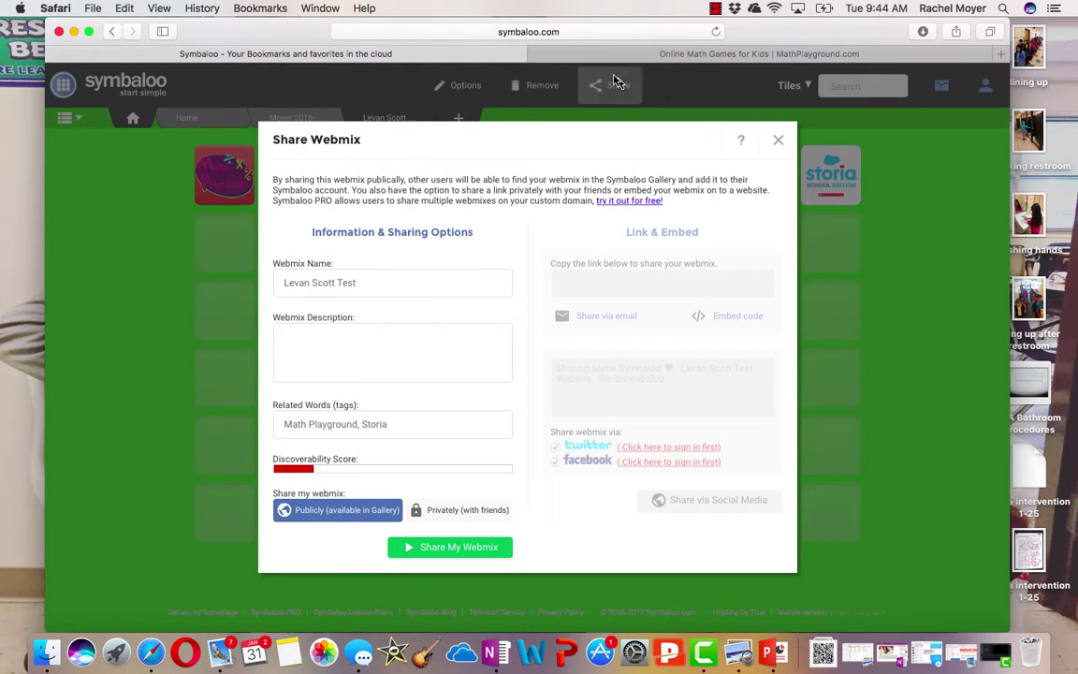
left_click(392, 340)
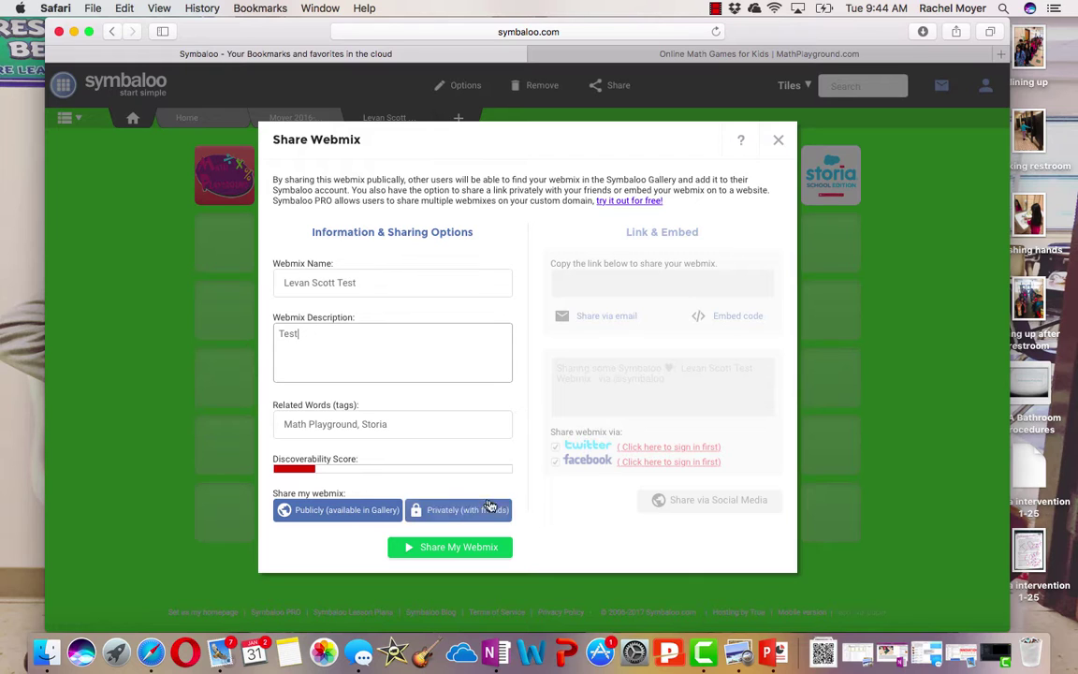
left_click(434, 510)
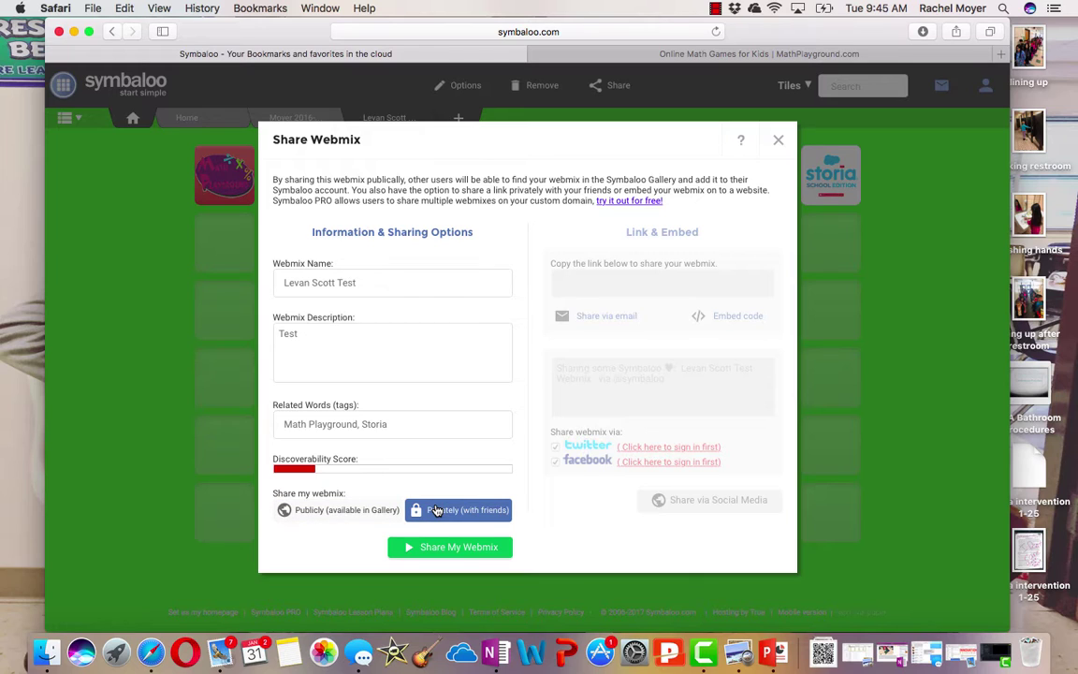
left_click(460, 546)
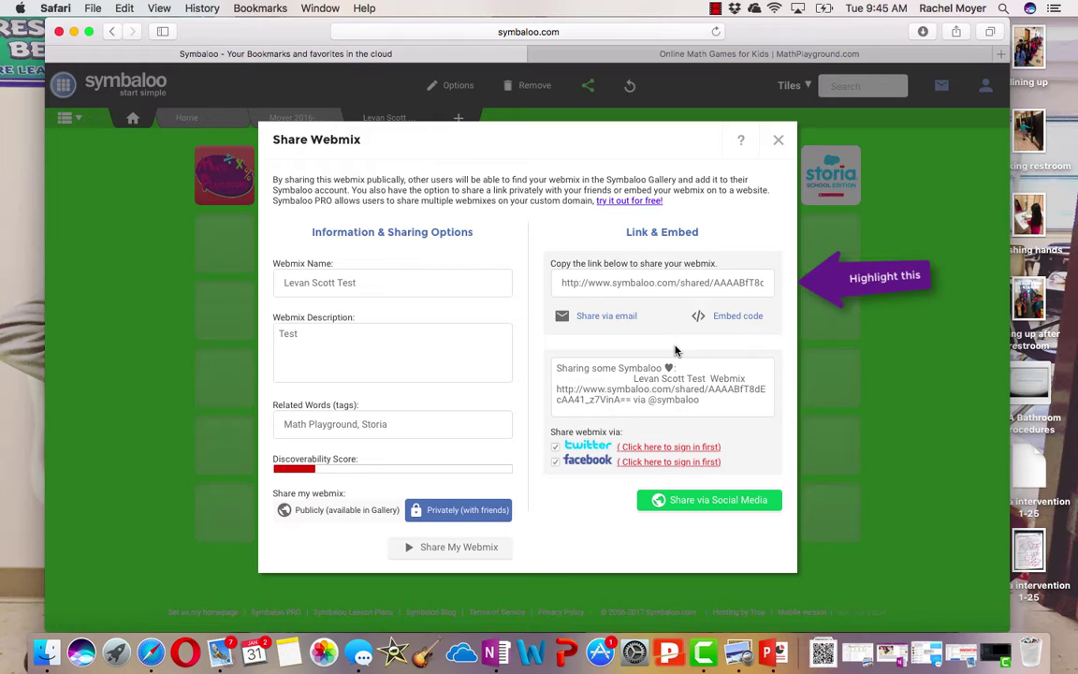
Copy the webmix's private share link
triple_click(671, 283)
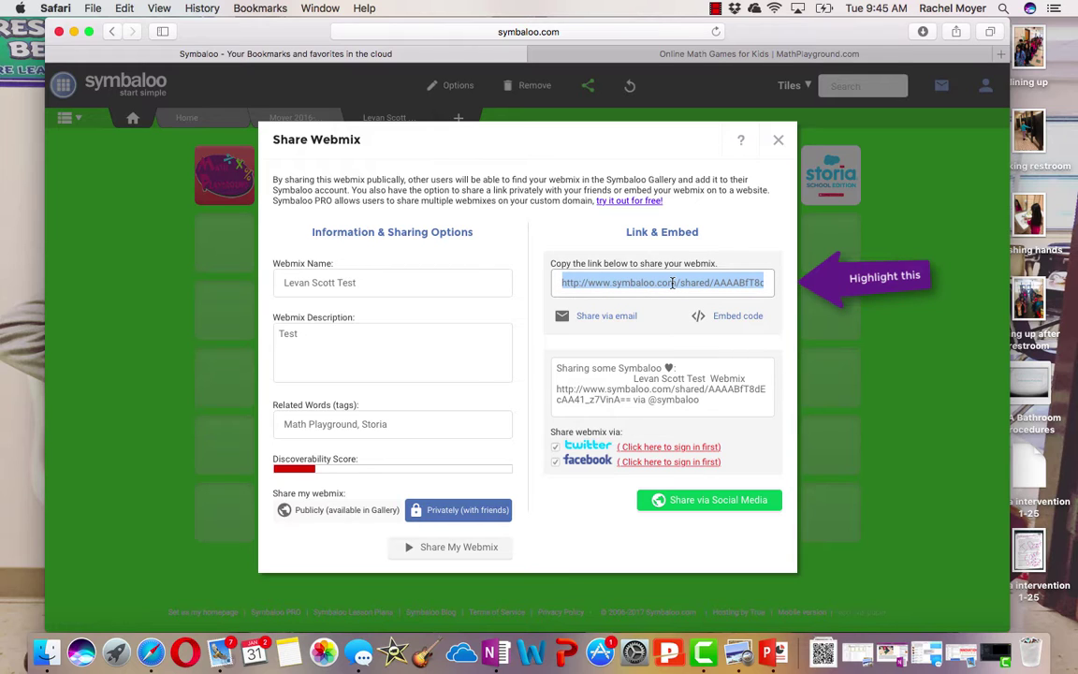
right_click(671, 283)
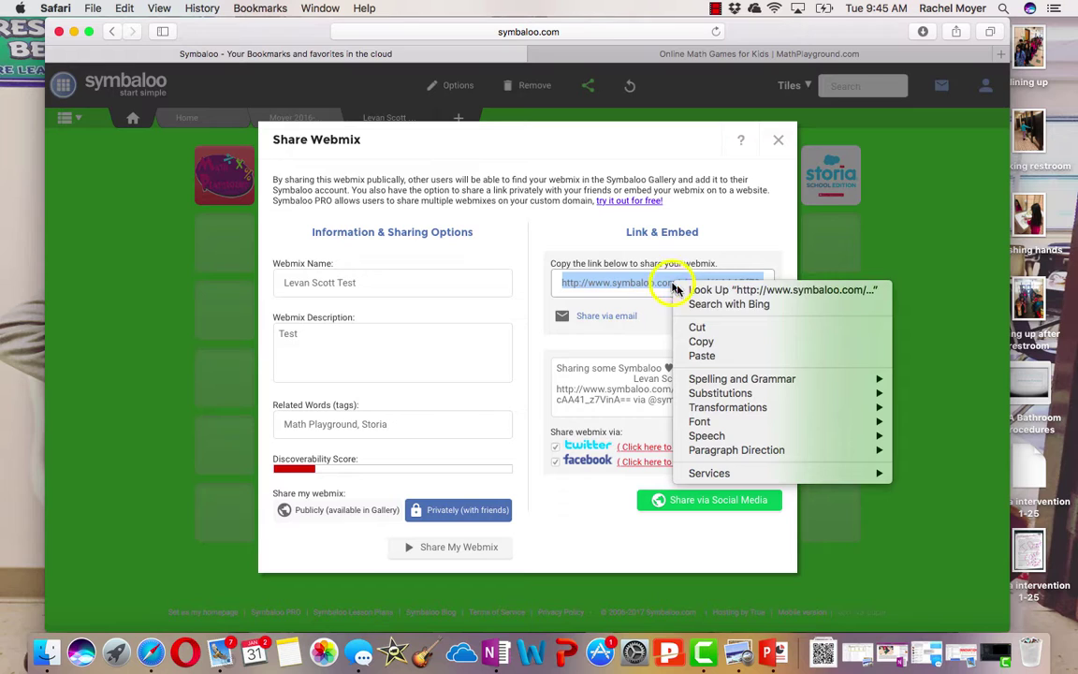
left_click(719, 341)
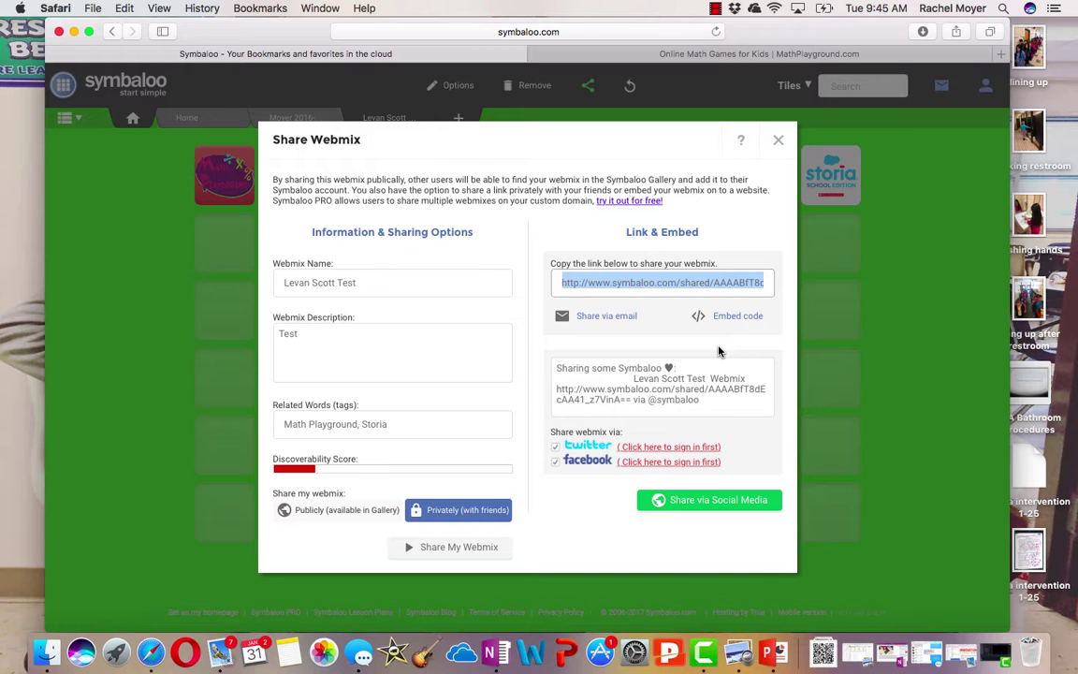
Search Bing for 'qr code' and open the 'QR Code Generator - Create QR codes here' result
left_click(821, 52)
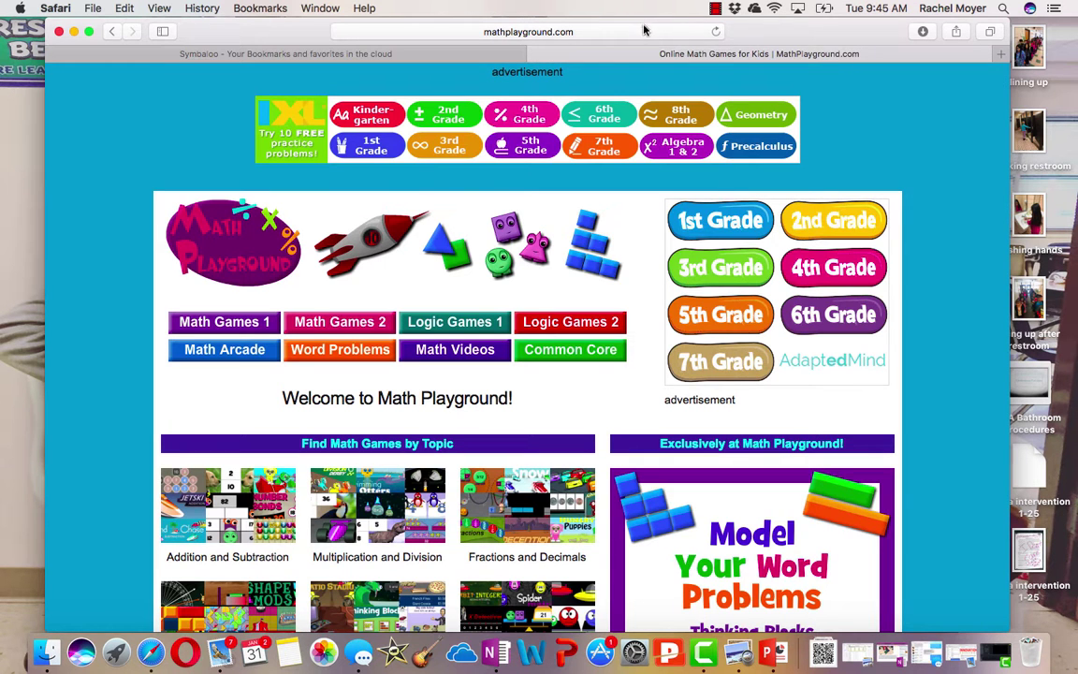
left_click(585, 32)
type("qr code")
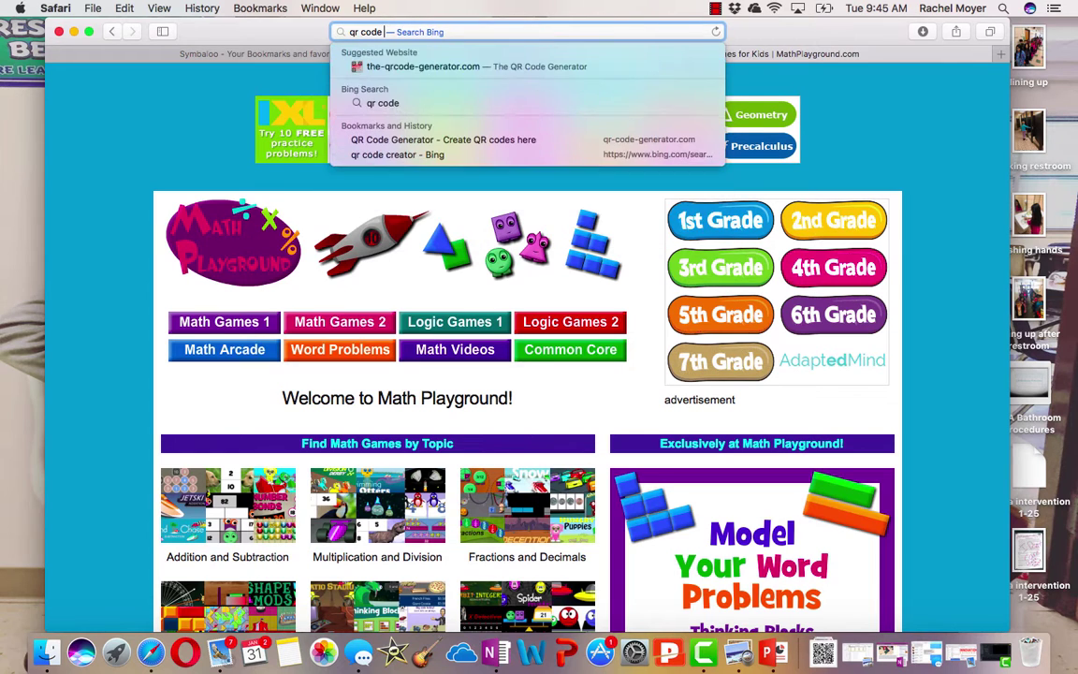
key("Return")
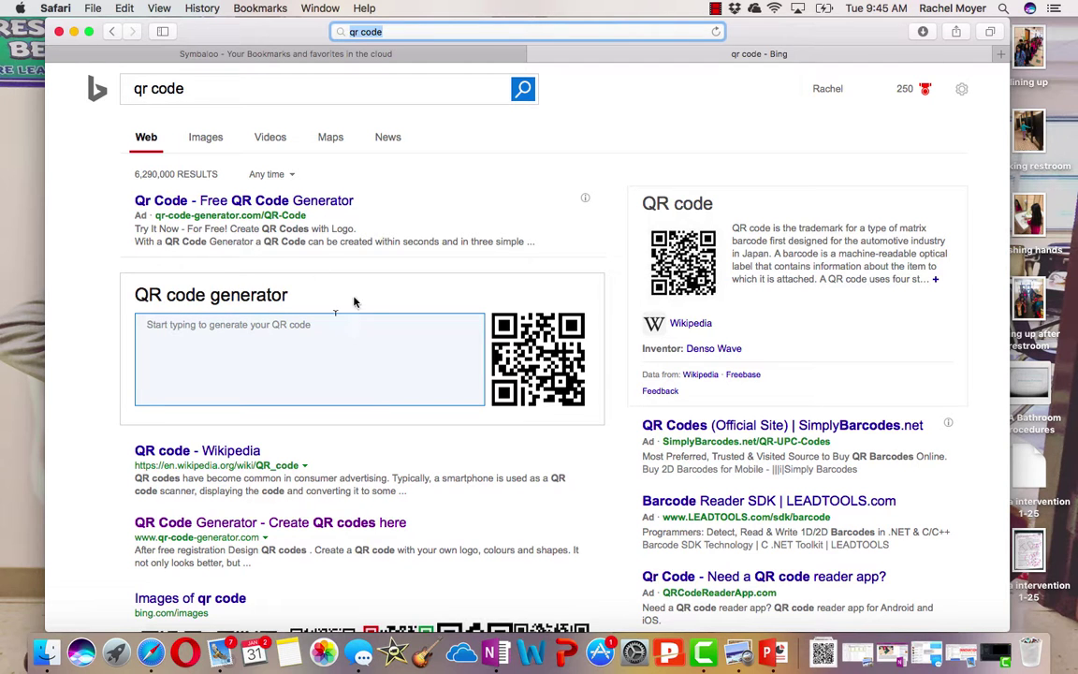
scroll(366, 340, "down", 5)
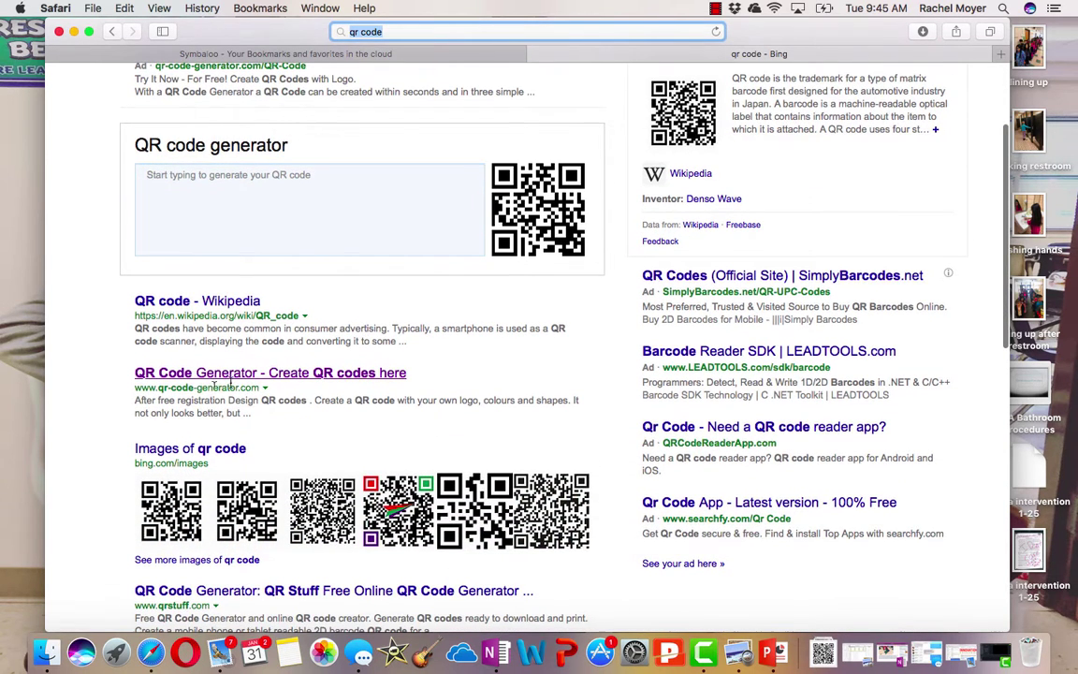
left_click(227, 374)
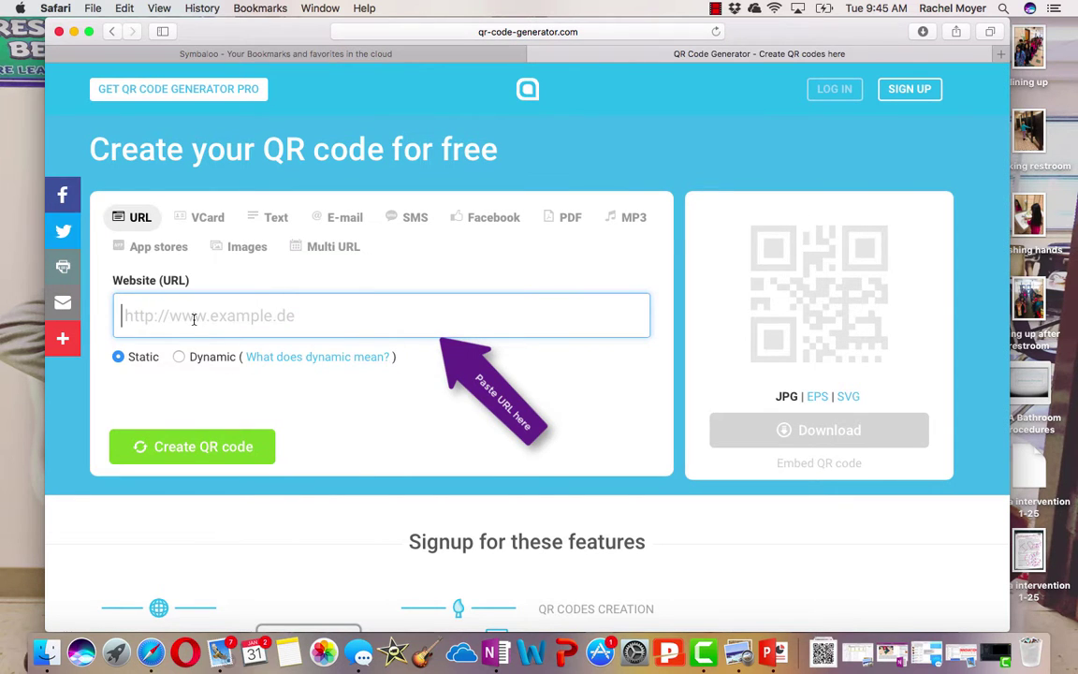
Create a QR code from the pasted webmix share link and download it as a JPG
right_click(193, 322)
left_click(213, 356)
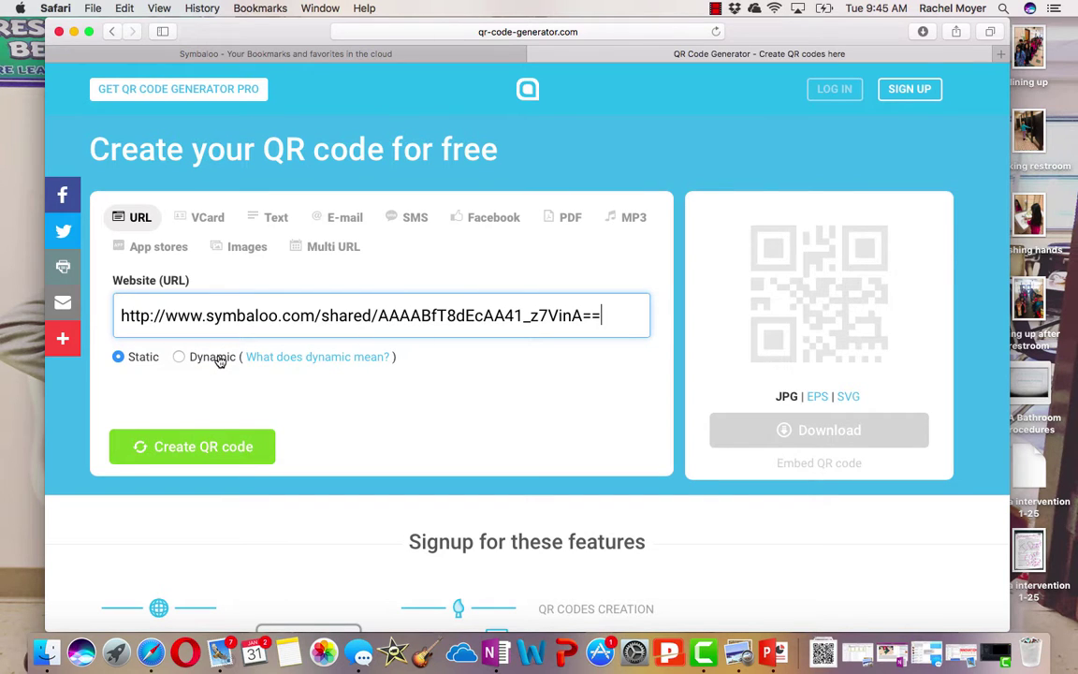
left_click(224, 447)
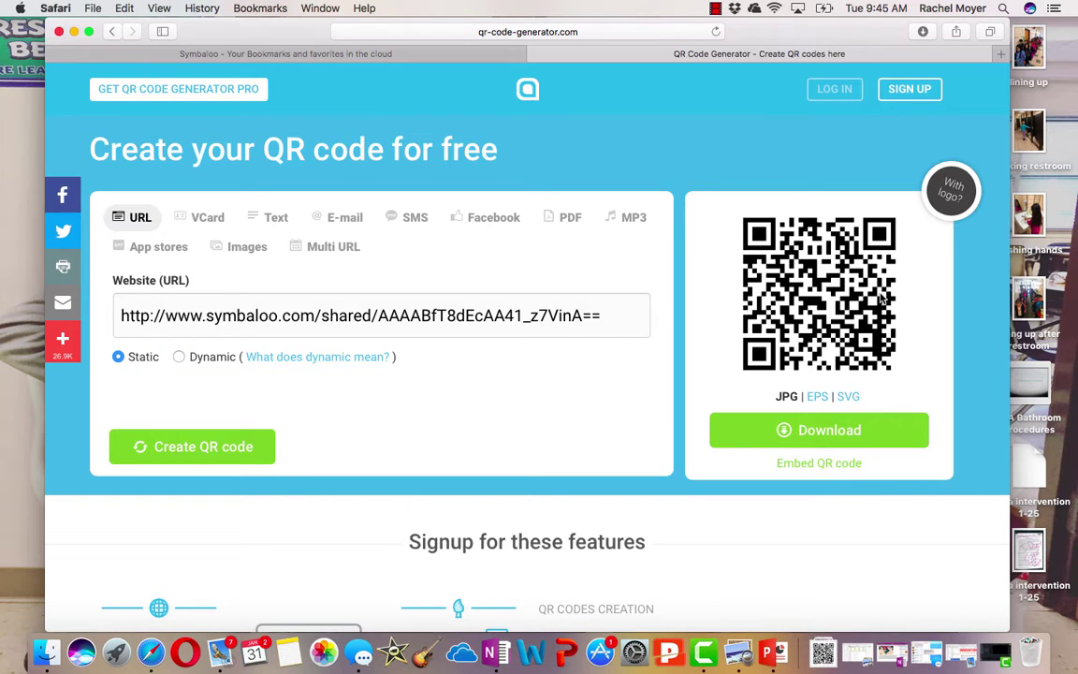
left_click(452, 54)
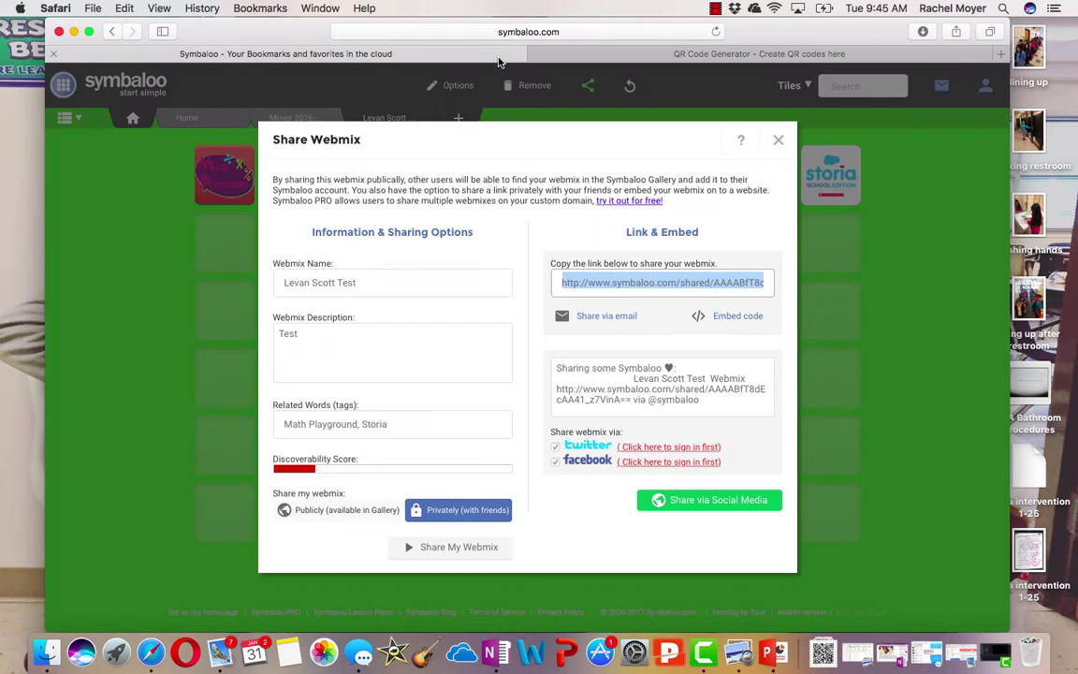
left_click(782, 143)
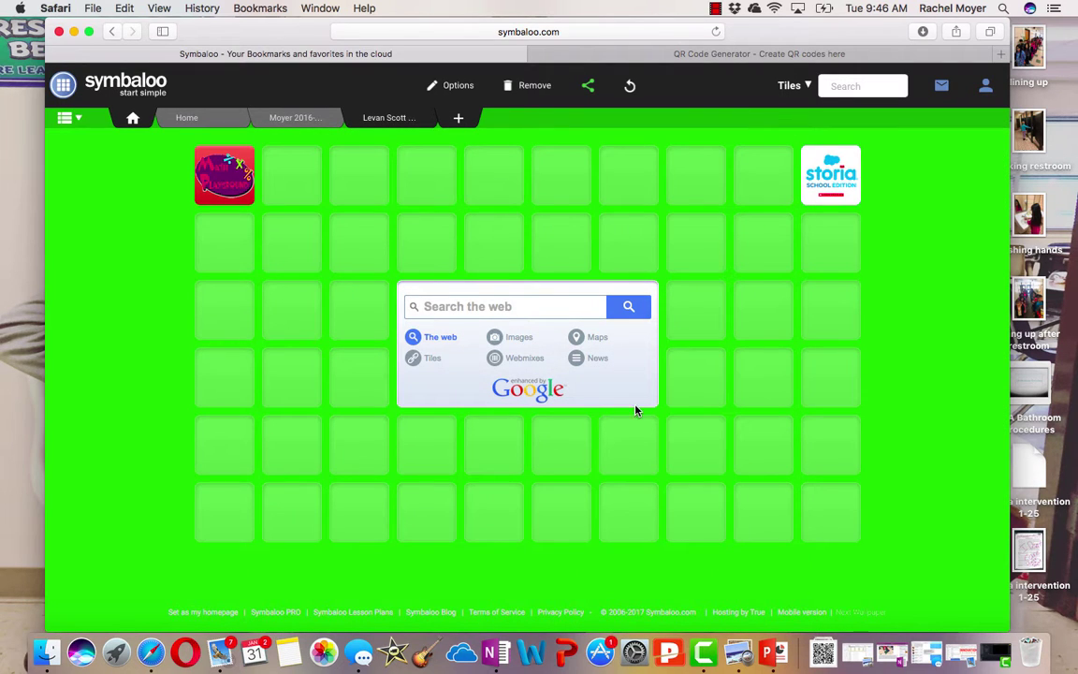
left_click(748, 54)
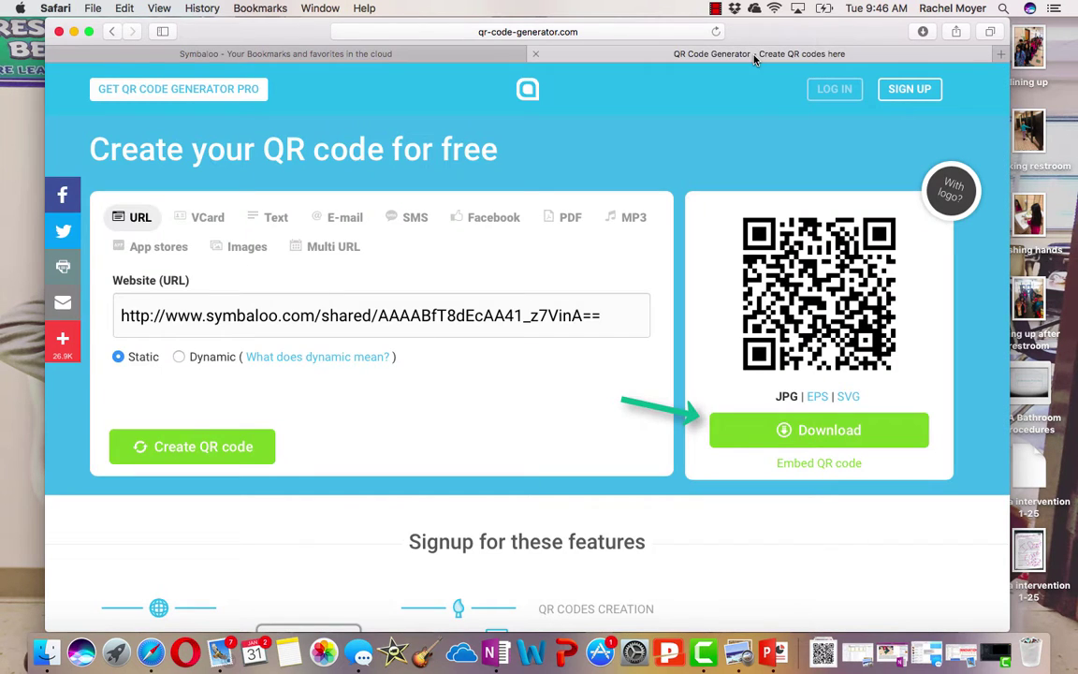
left_click(836, 440)
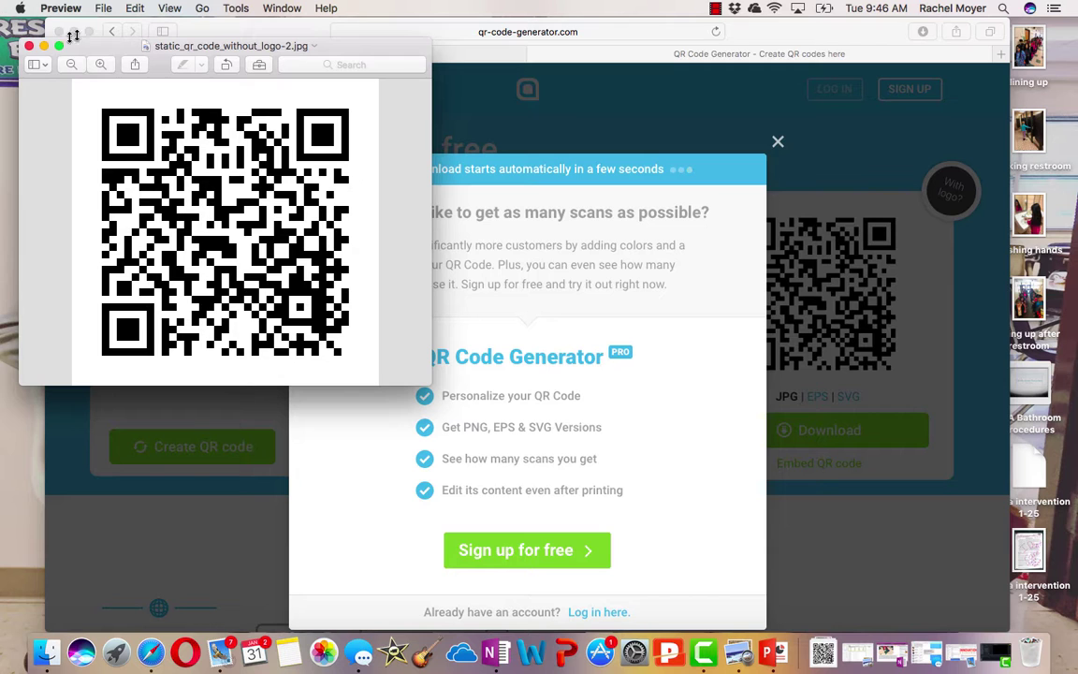
Close the downloaded QR image and the upsell popup, returning to the Symbaloo webmix
left_click(30, 46)
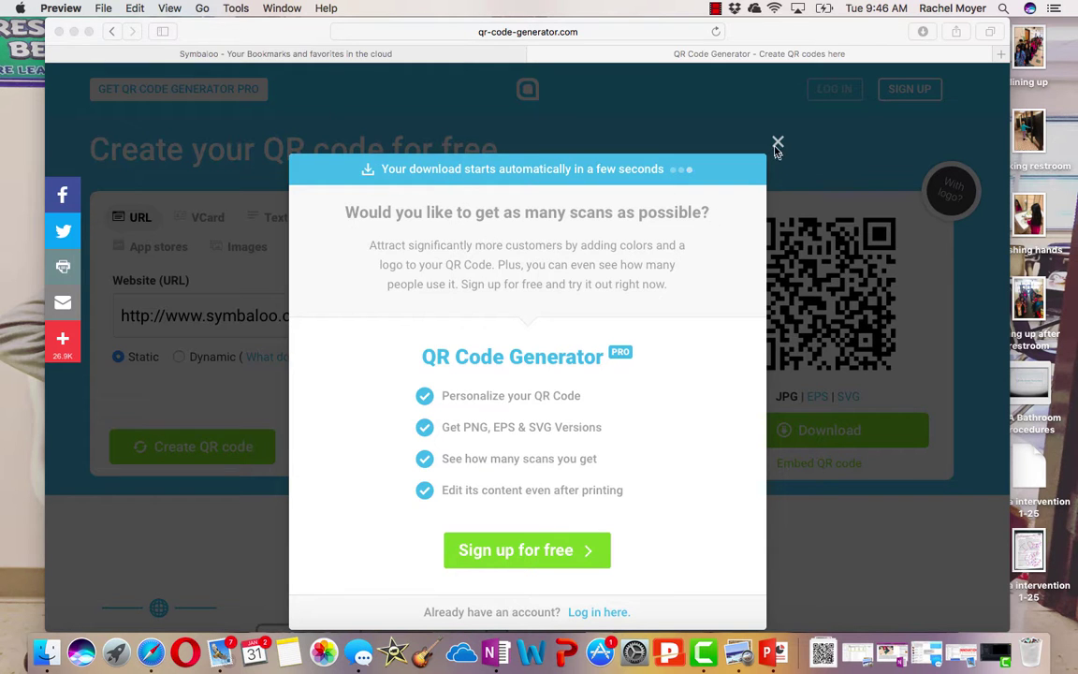
left_click(777, 144)
left_click(776, 144)
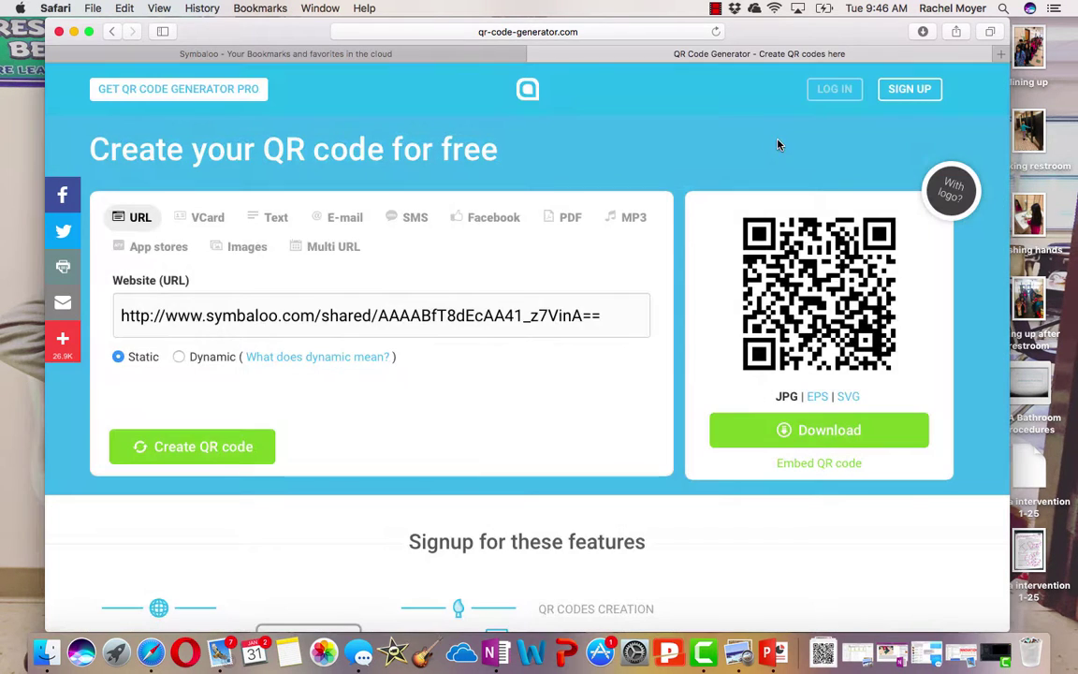
left_click(433, 53)
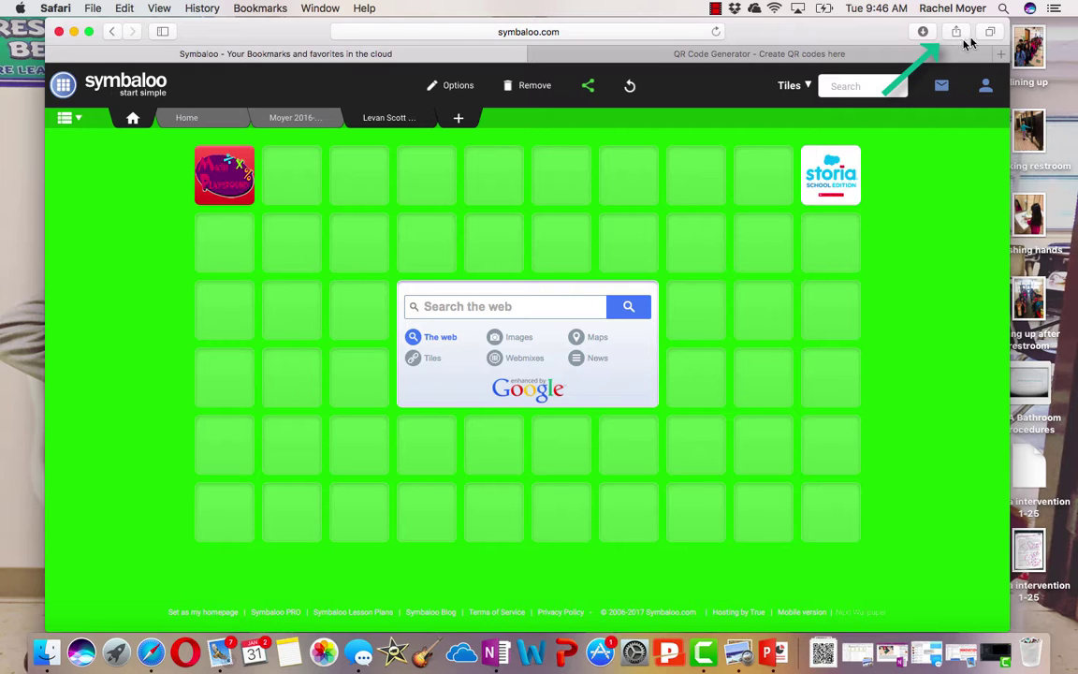
Look at Safari's page-sharing menu, dismiss it, and return to the QR Code Generator tab
left_click(960, 36)
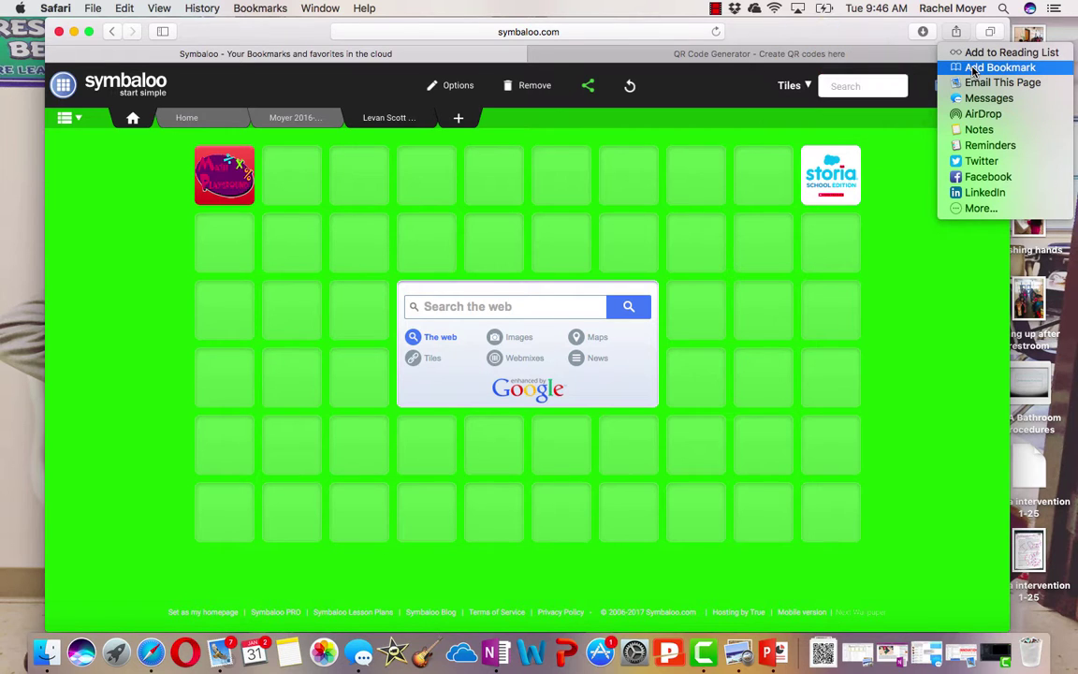
left_click(941, 364)
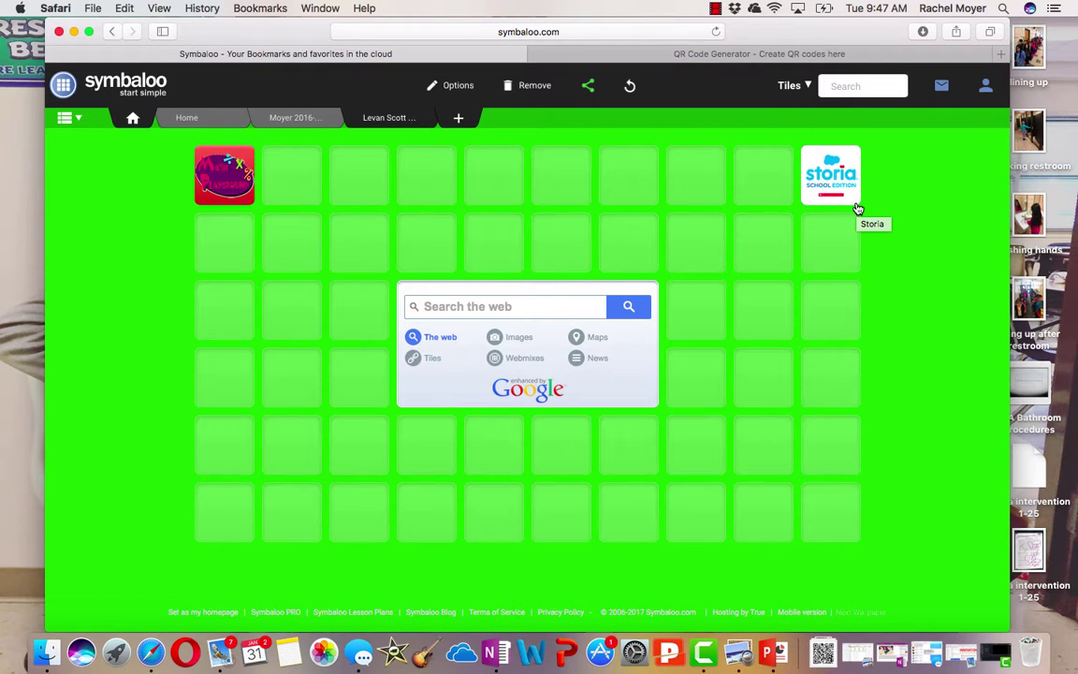
left_click(692, 54)
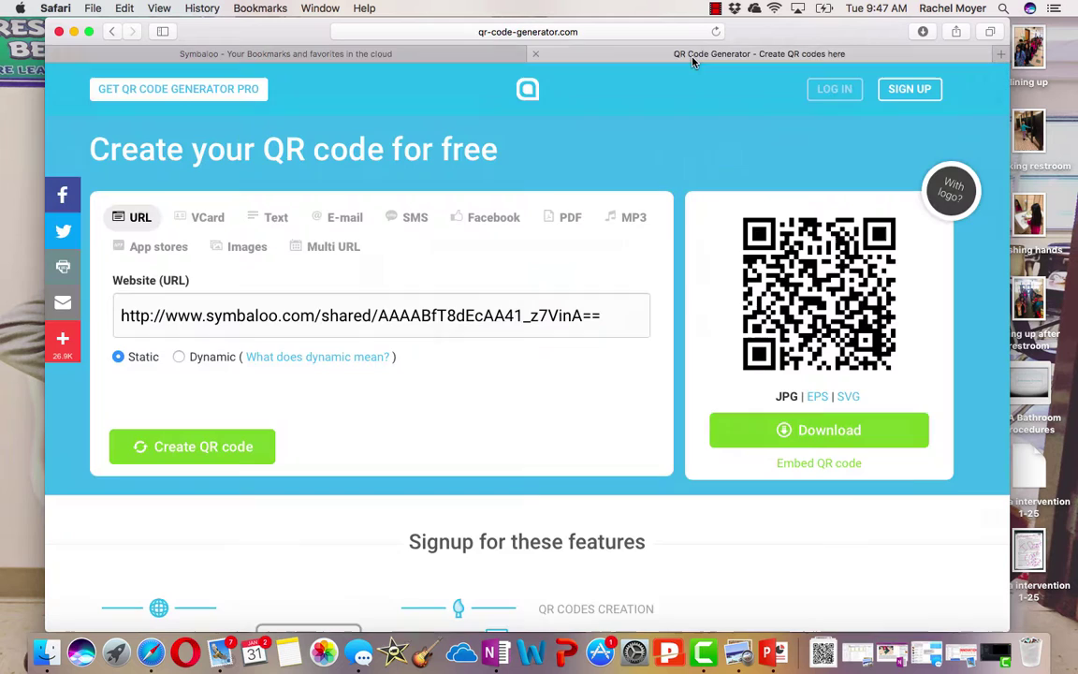
Search Bing for 'free online dice' and open the Roll Dice Online site
left_click(652, 31)
type("f")
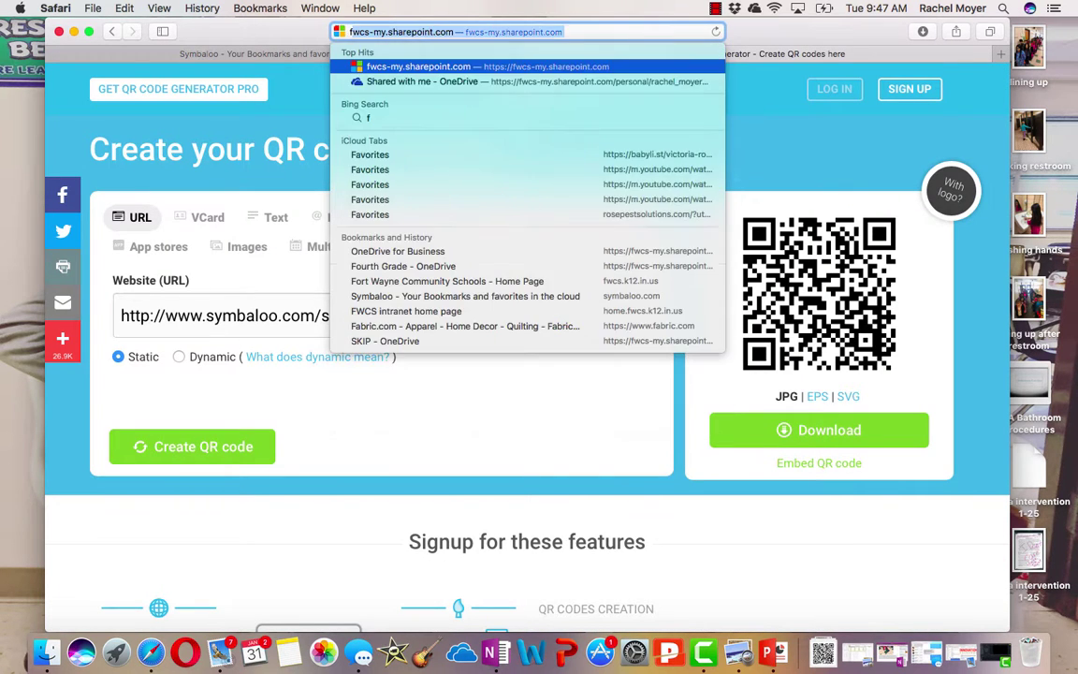
type("ree online dice")
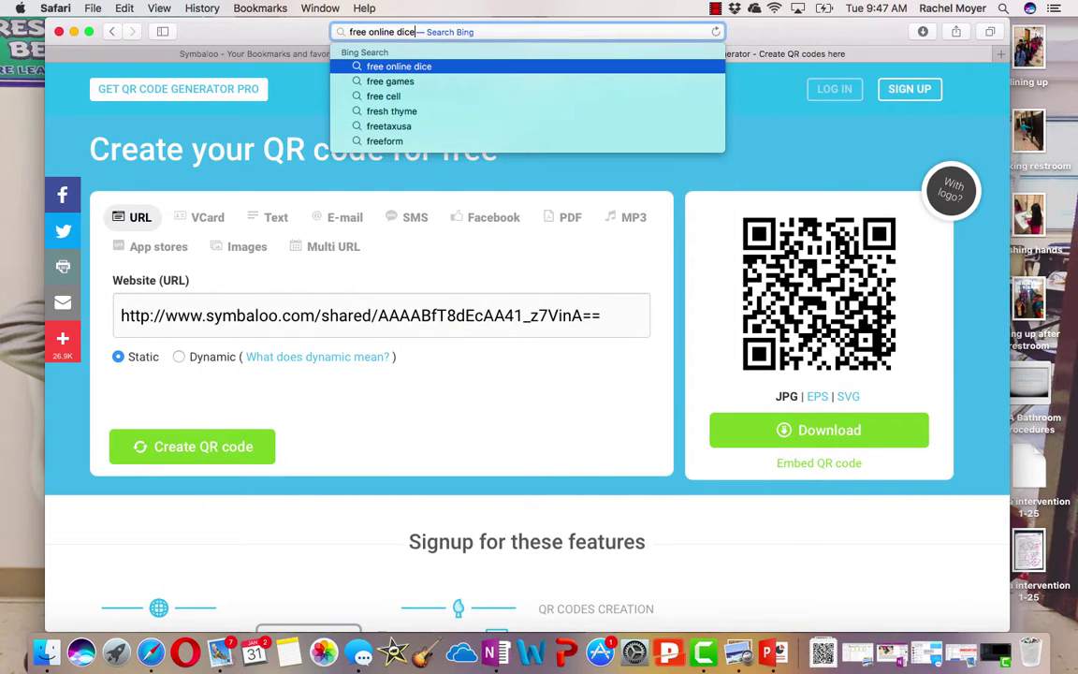
key("Return")
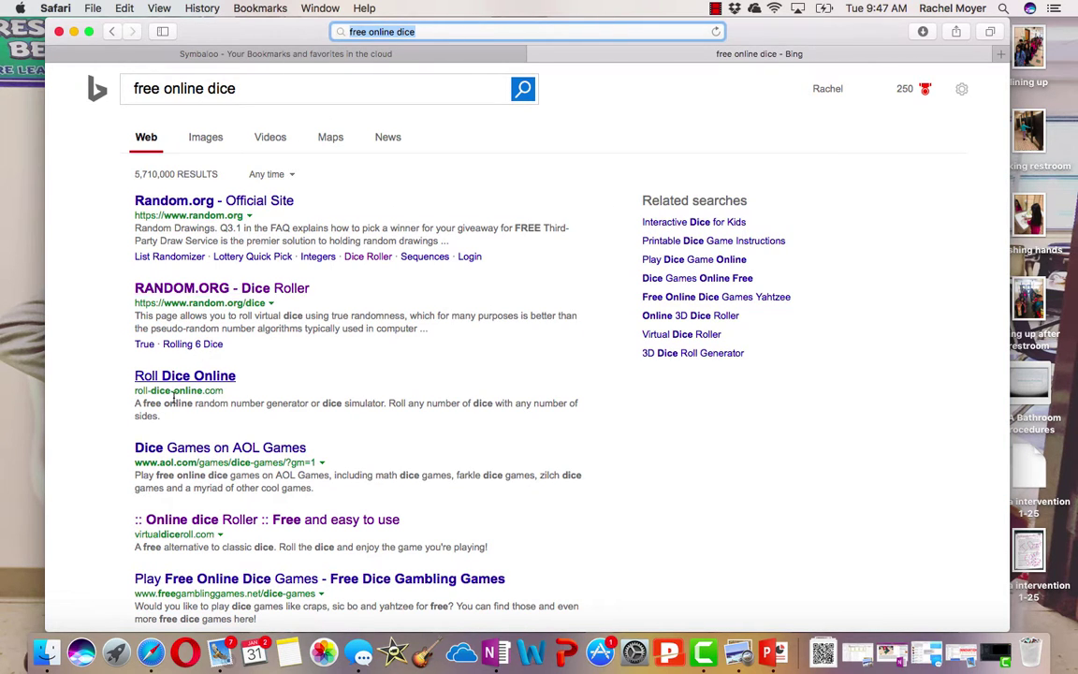
left_click(187, 378)
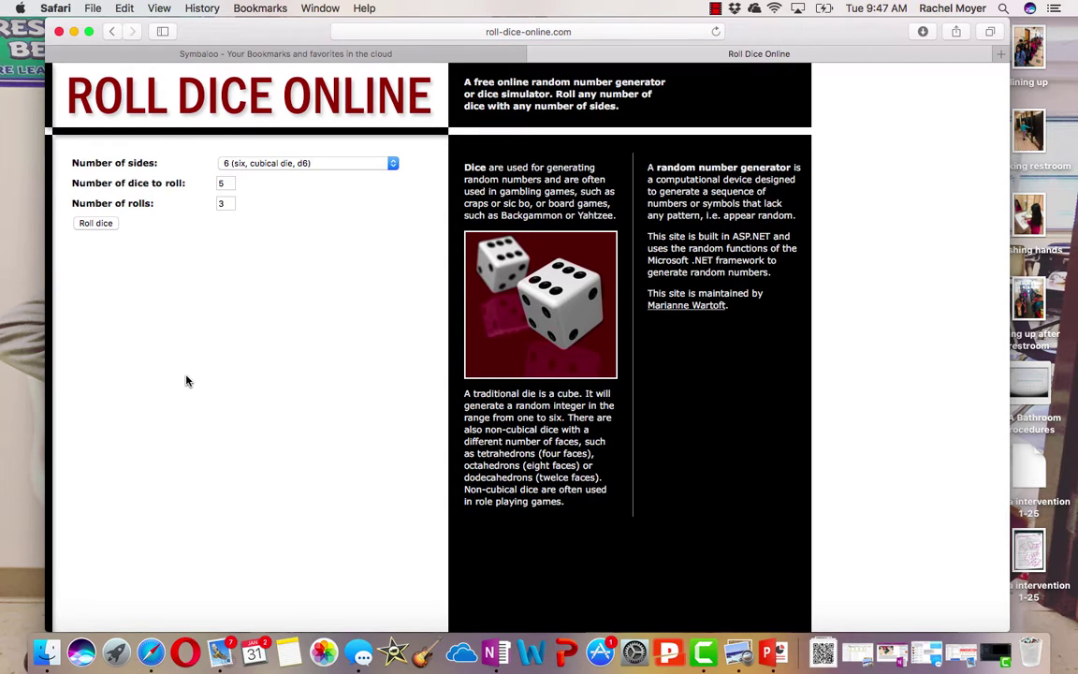
Copy the Roll Dice Online web address
left_click(436, 31)
right_click(449, 29)
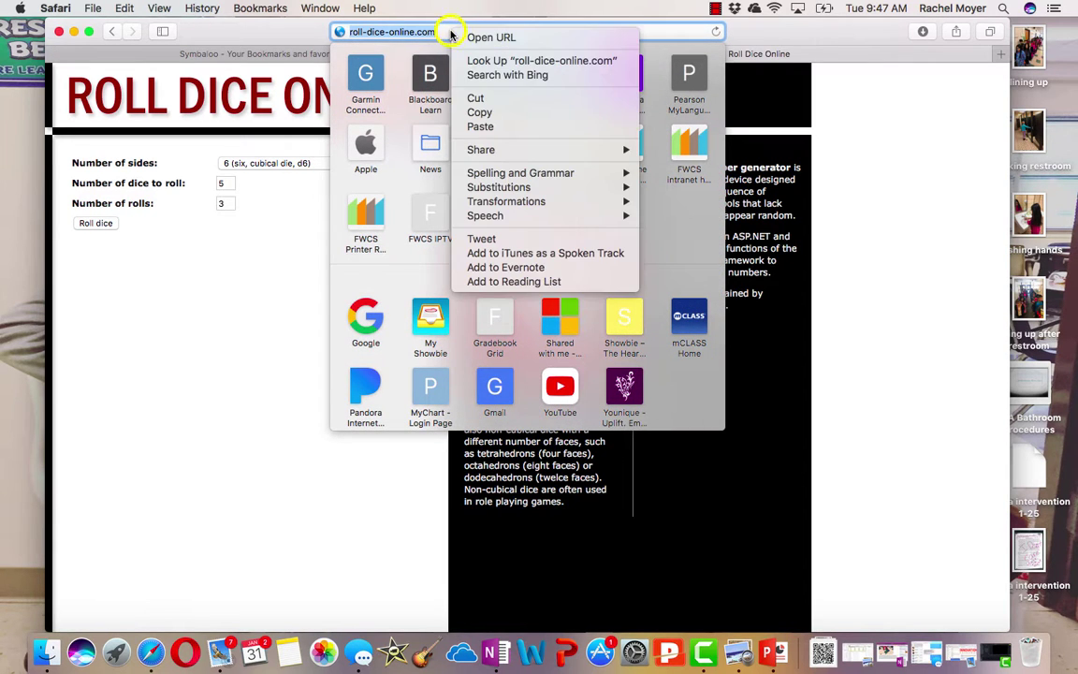
left_click(475, 108)
Start a custom tile in the webmix with the roll-dice-online.com address pasted in
left_click(281, 54)
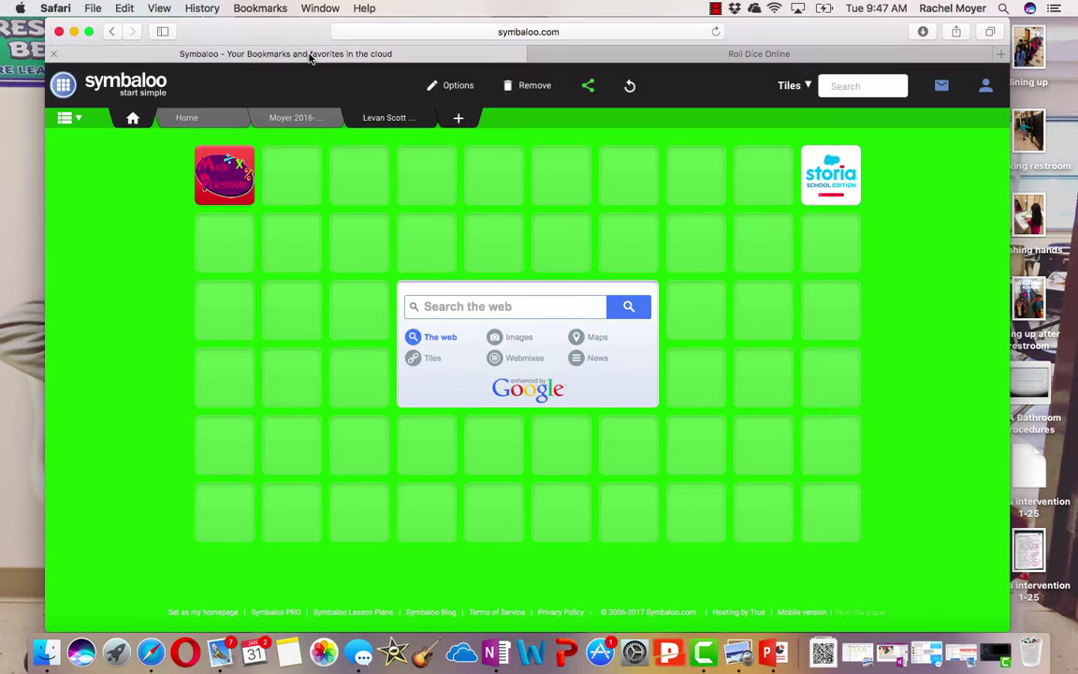
left_click(225, 453)
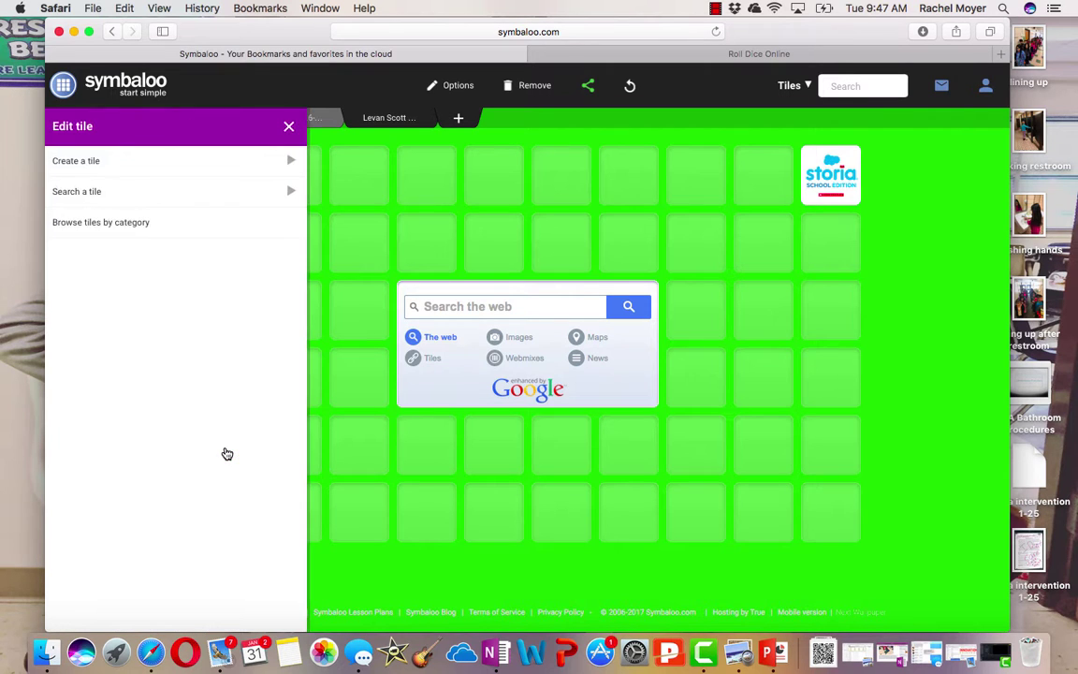
left_click(218, 167)
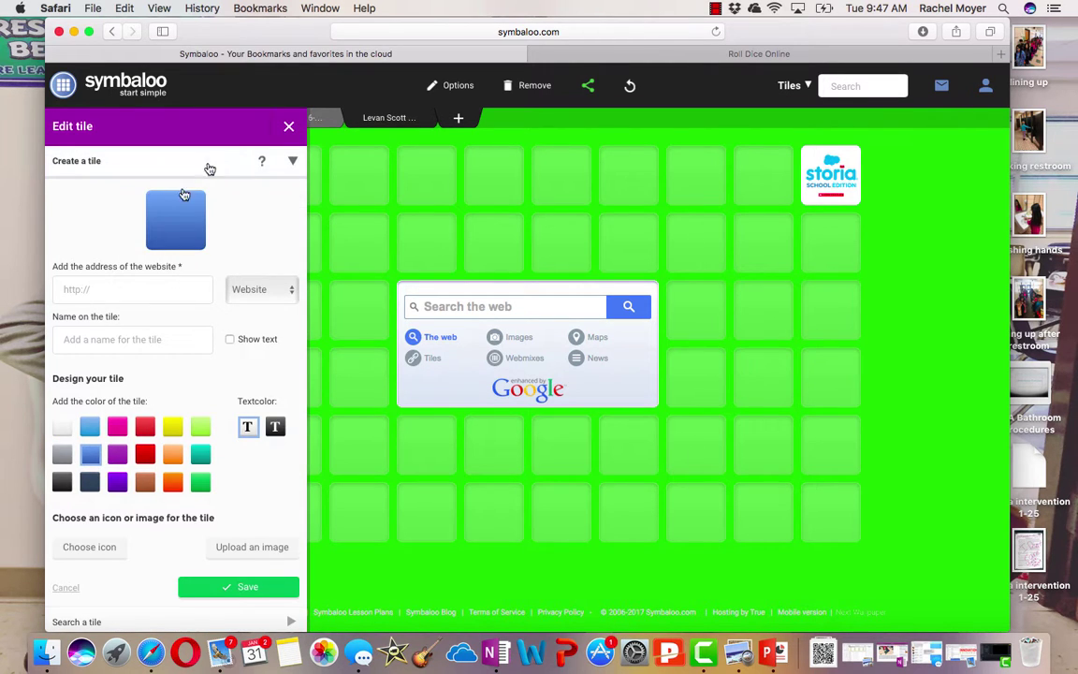
right_click(125, 292)
left_click(153, 323)
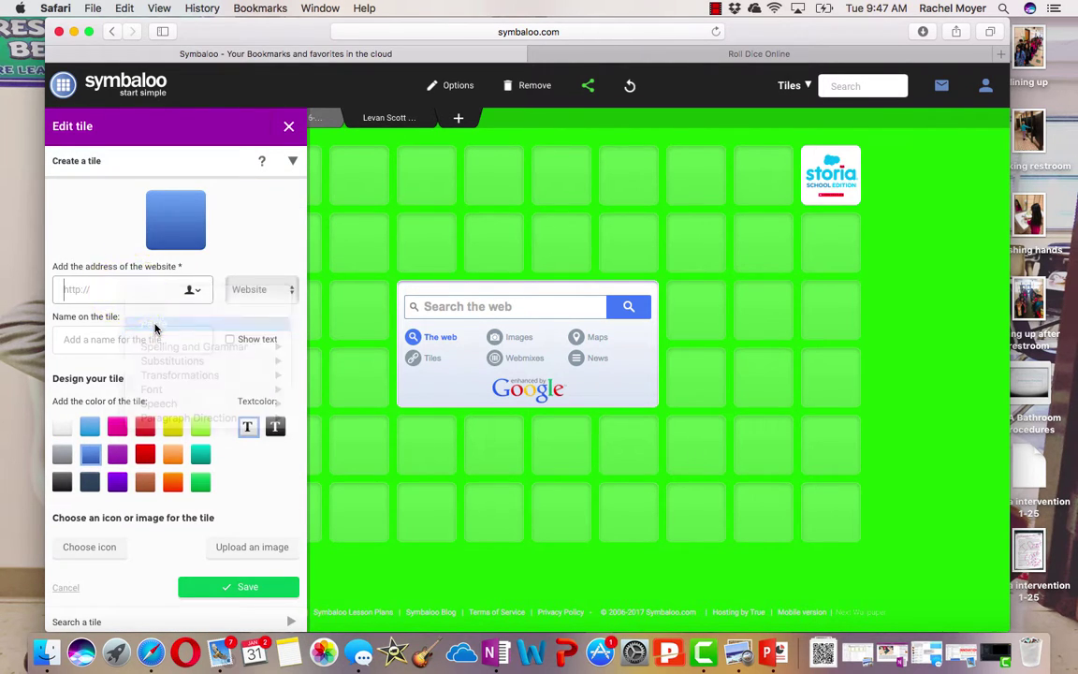
left_click(160, 345)
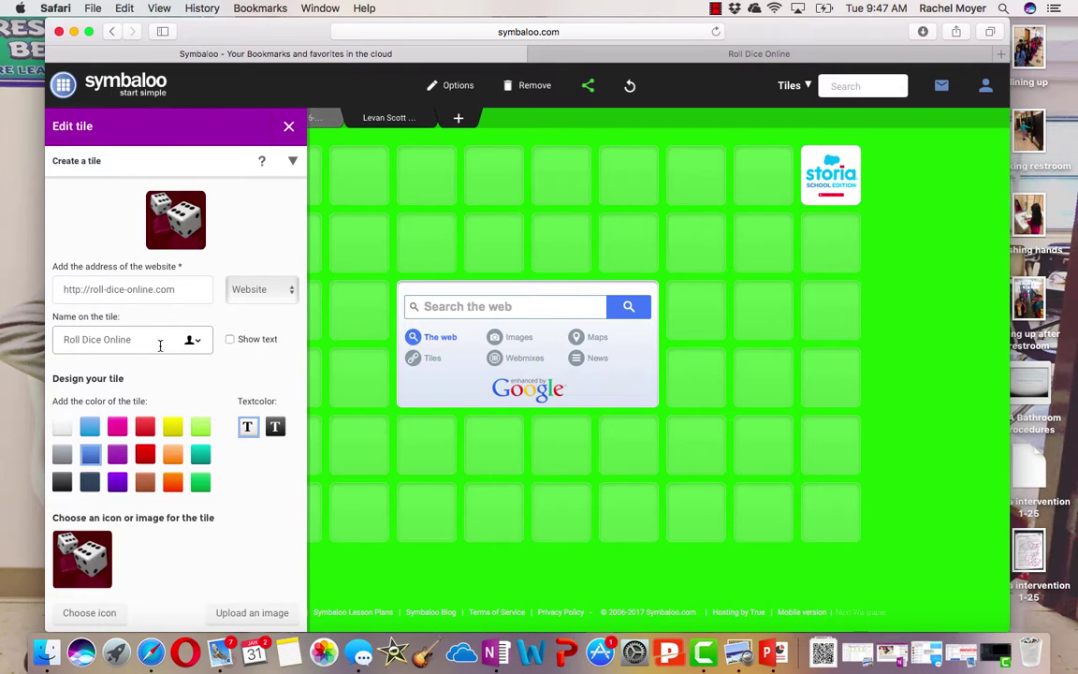
Rename the tile to 'Dice', turn on Show text, and save it
key("BackSpace")
key("BackSpace")
key("BackSpace")
key("BackSpace")
key("BackSpace")
key("BackSpace")
key("BackSpace")
key("BackSpace")
key("BackSpace")
key("BackSpace")
key("BackSpace")
key("BackSpace")
key("BackSpace")
key("BackSpace")
key("BackSpace")
key("BackSpace")
type("Dice")
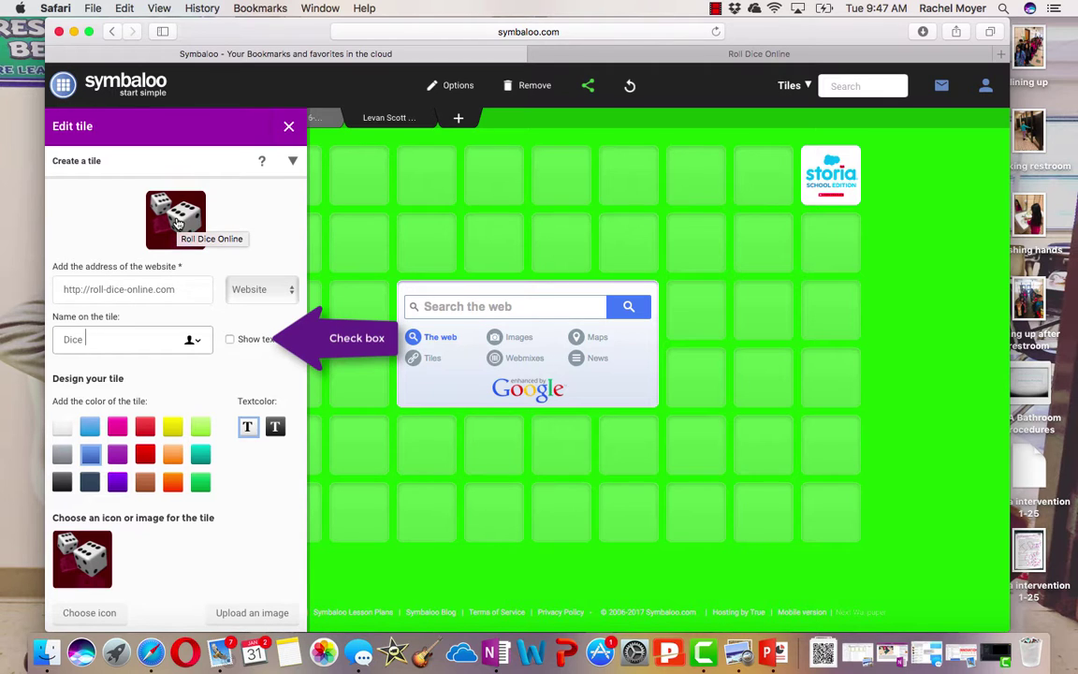
left_click(230, 340)
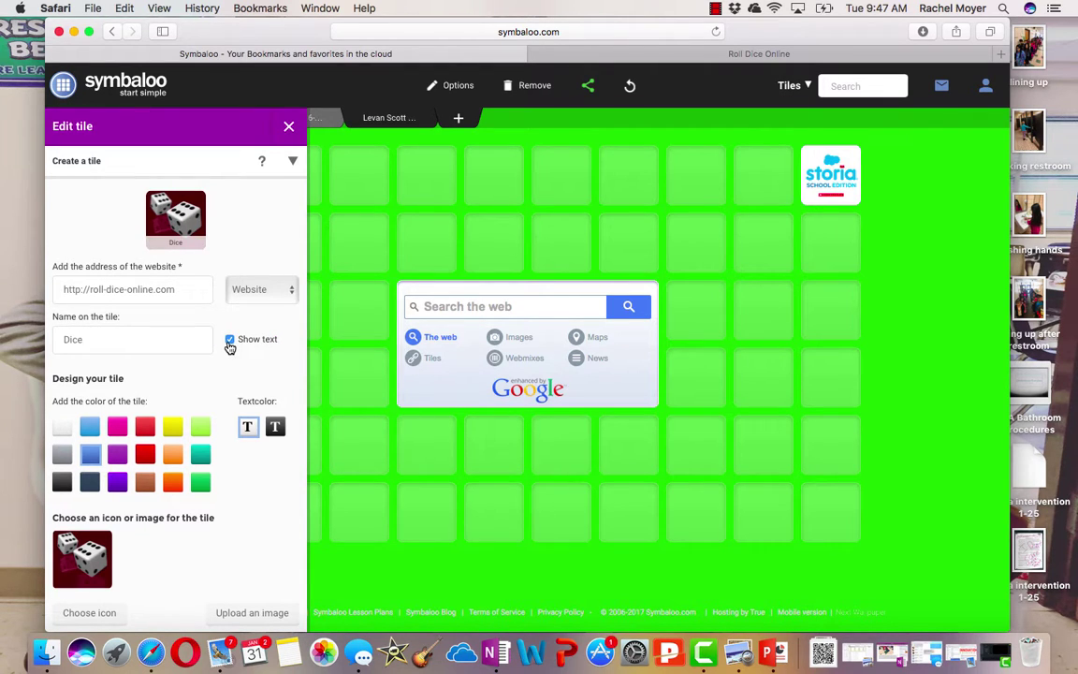
scroll(230, 346, "down", 3)
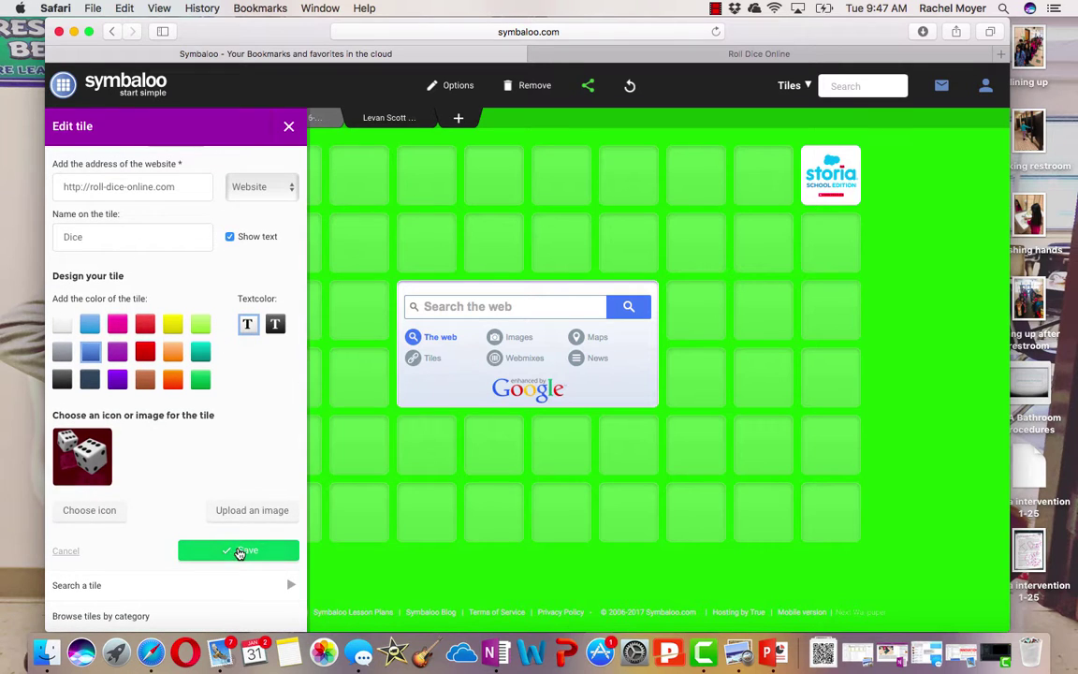
left_click(239, 552)
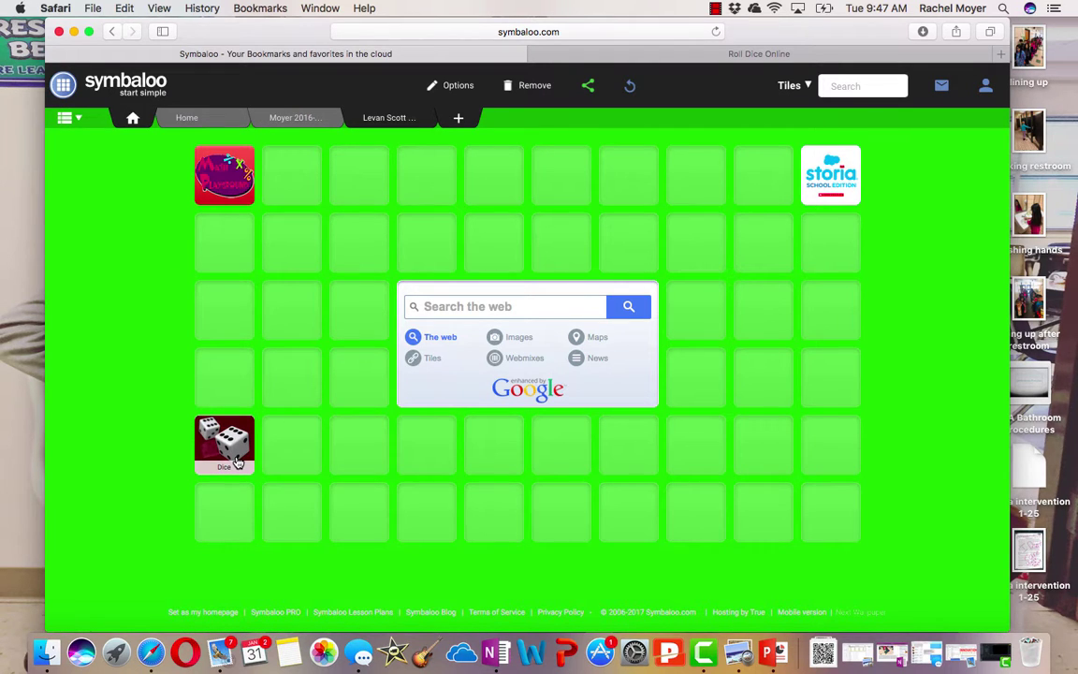